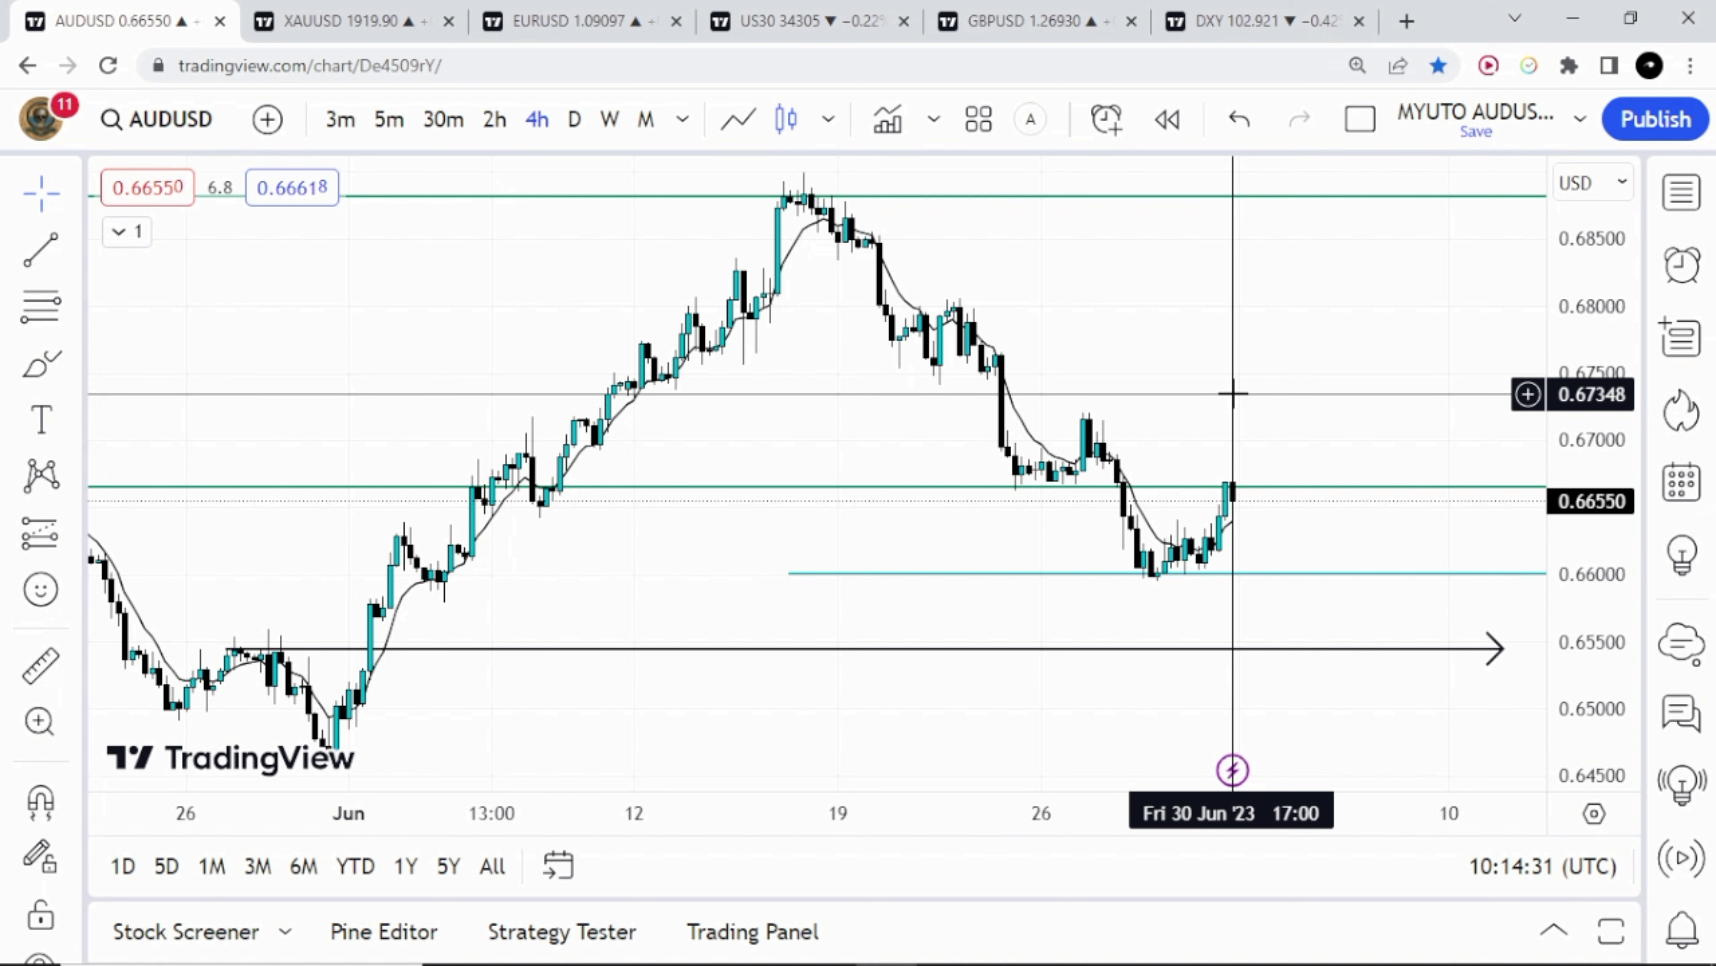
Step: Draw a Fibonacci retracement on AUDUSD from the 27 June swing high at 0.67196 down to the late-June low near 0.6593
drag(1233, 393, 1216, 359)
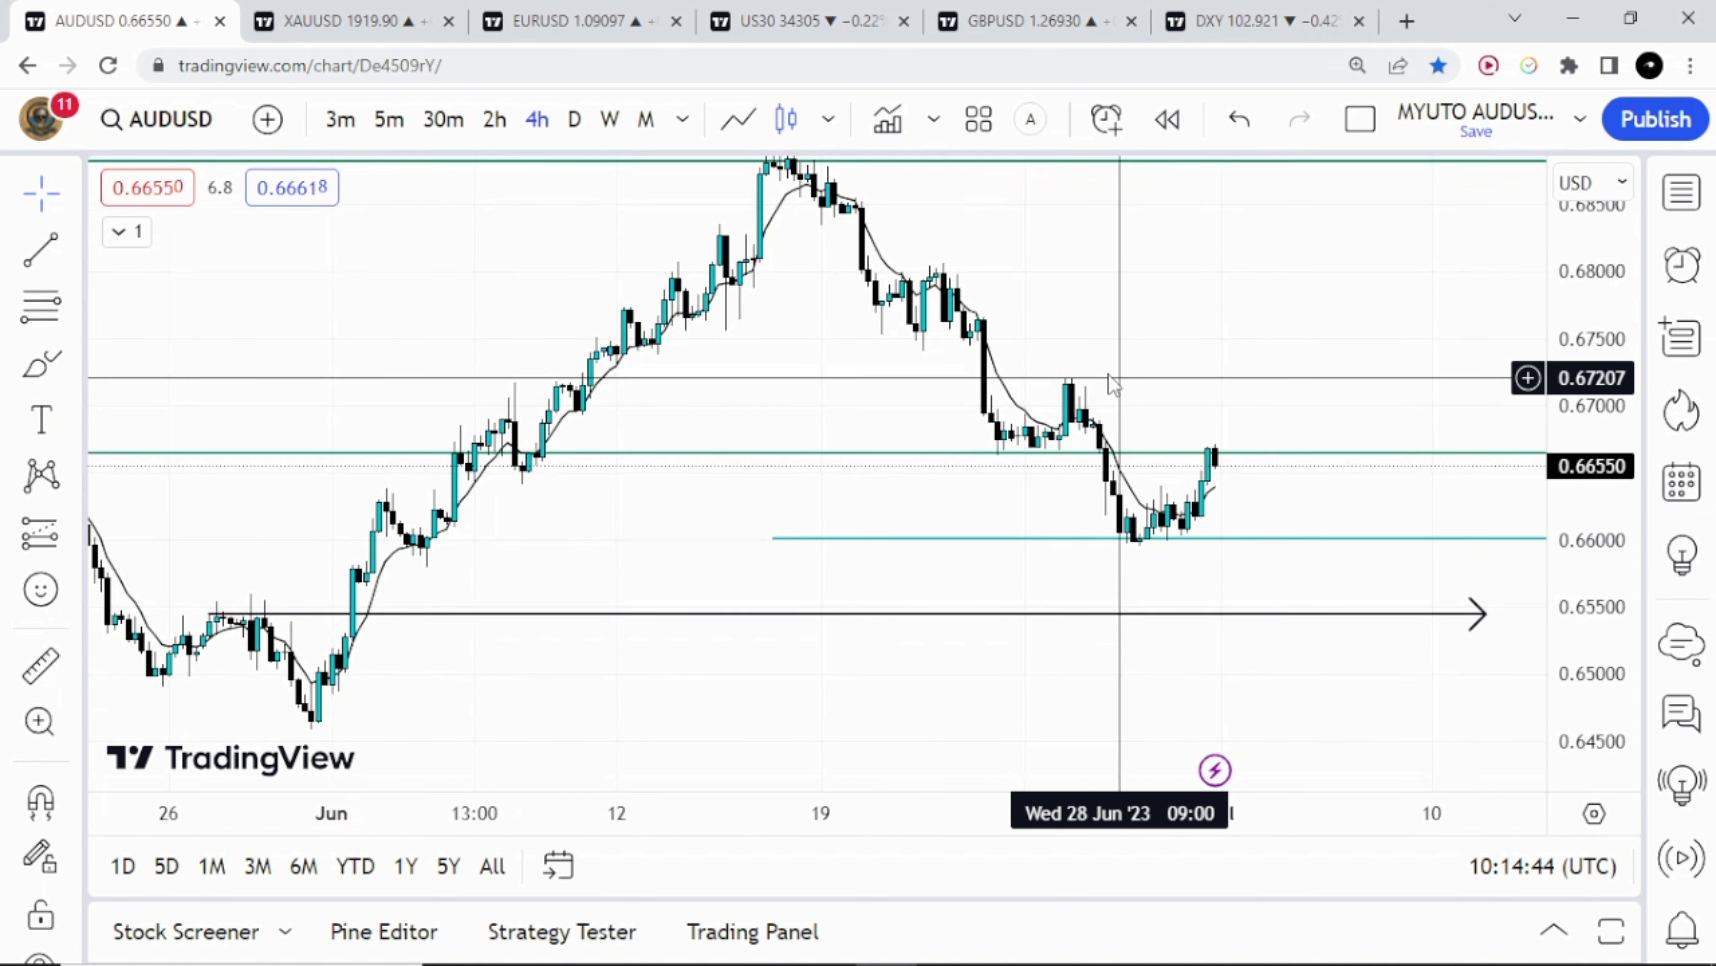
drag(1109, 375, 1095, 357)
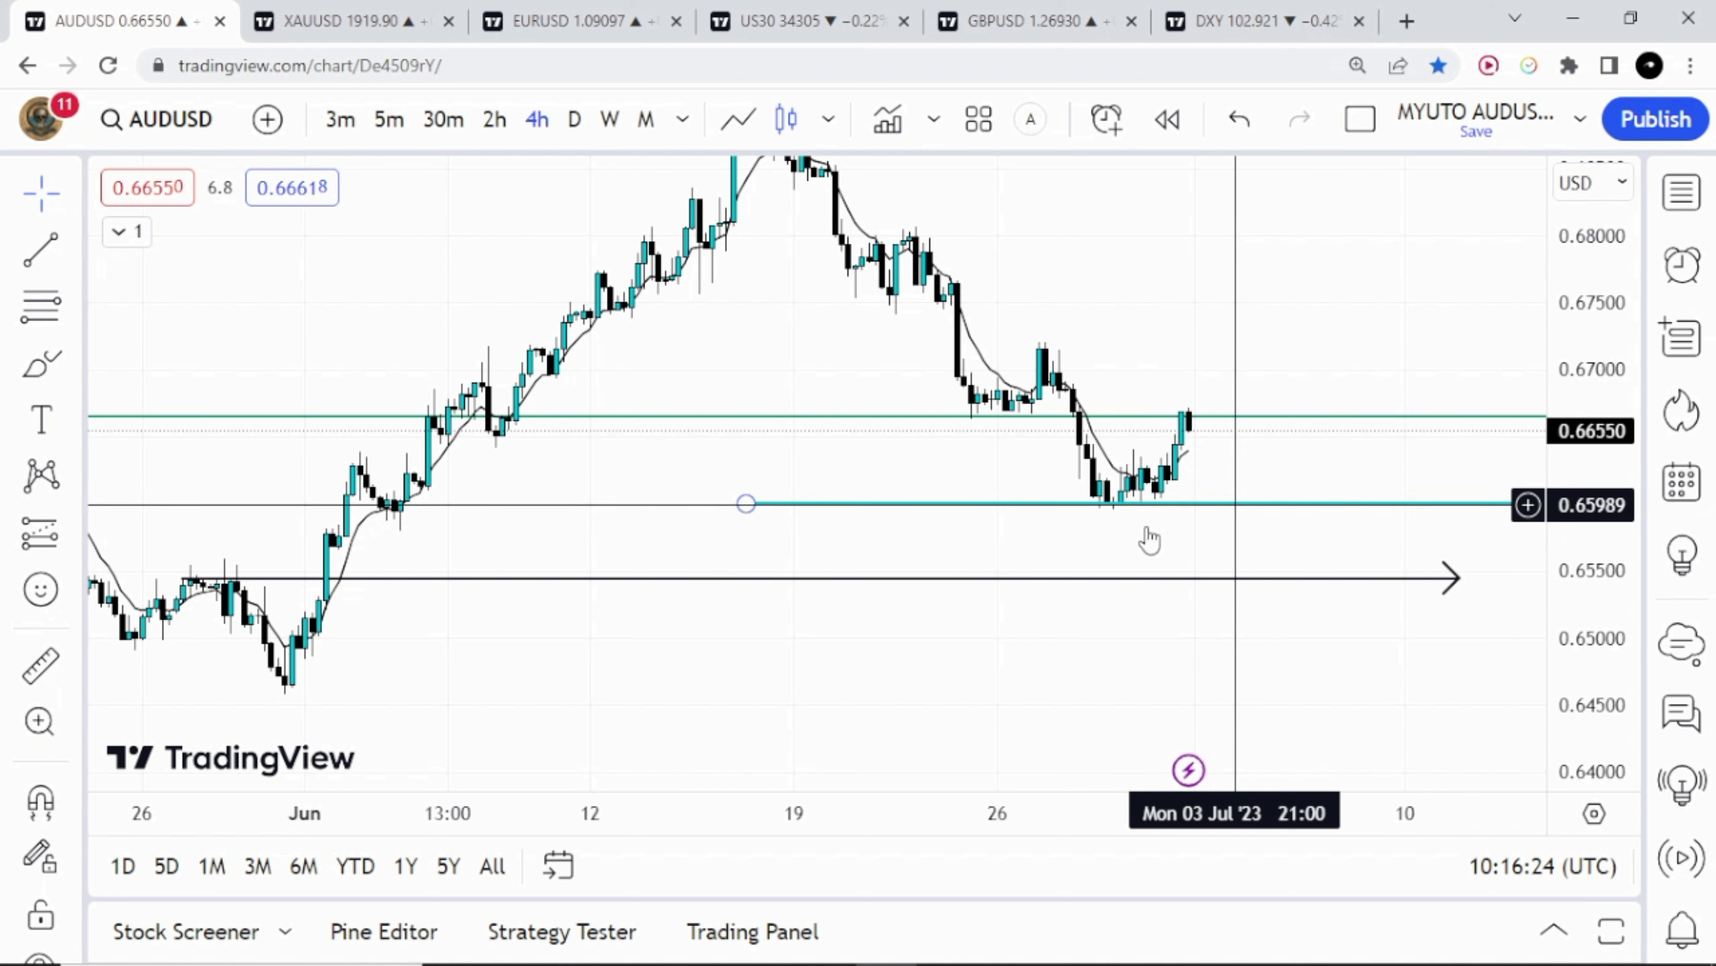
click(1149, 539)
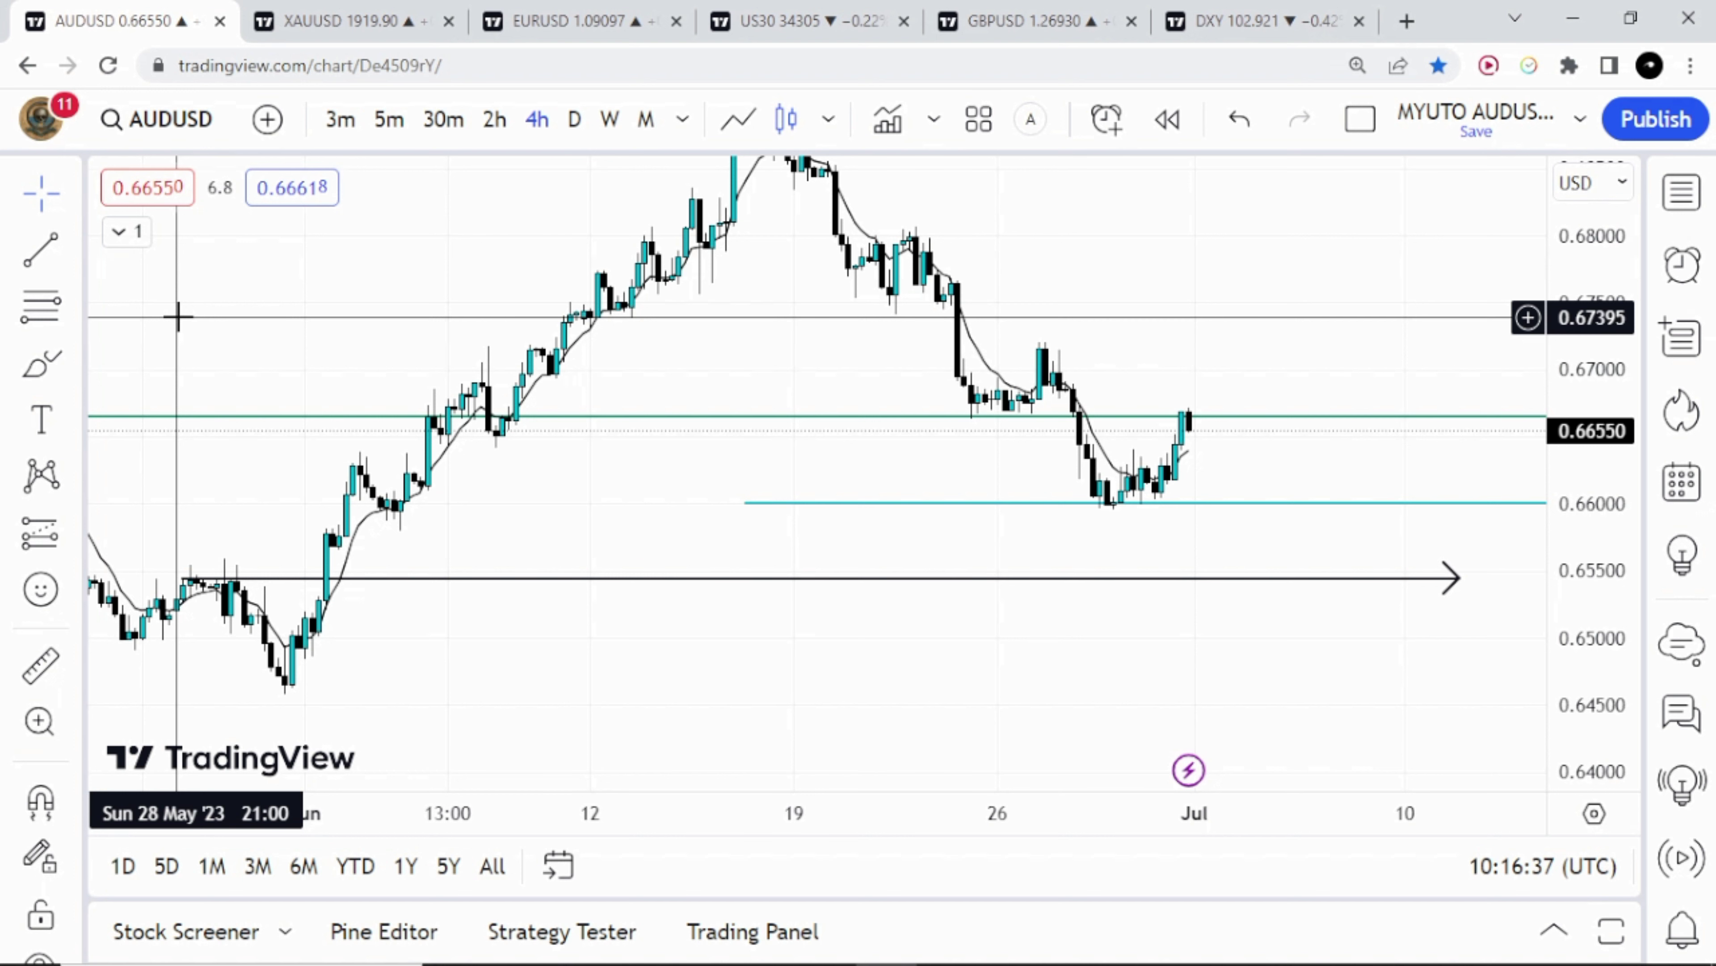
click(1044, 345)
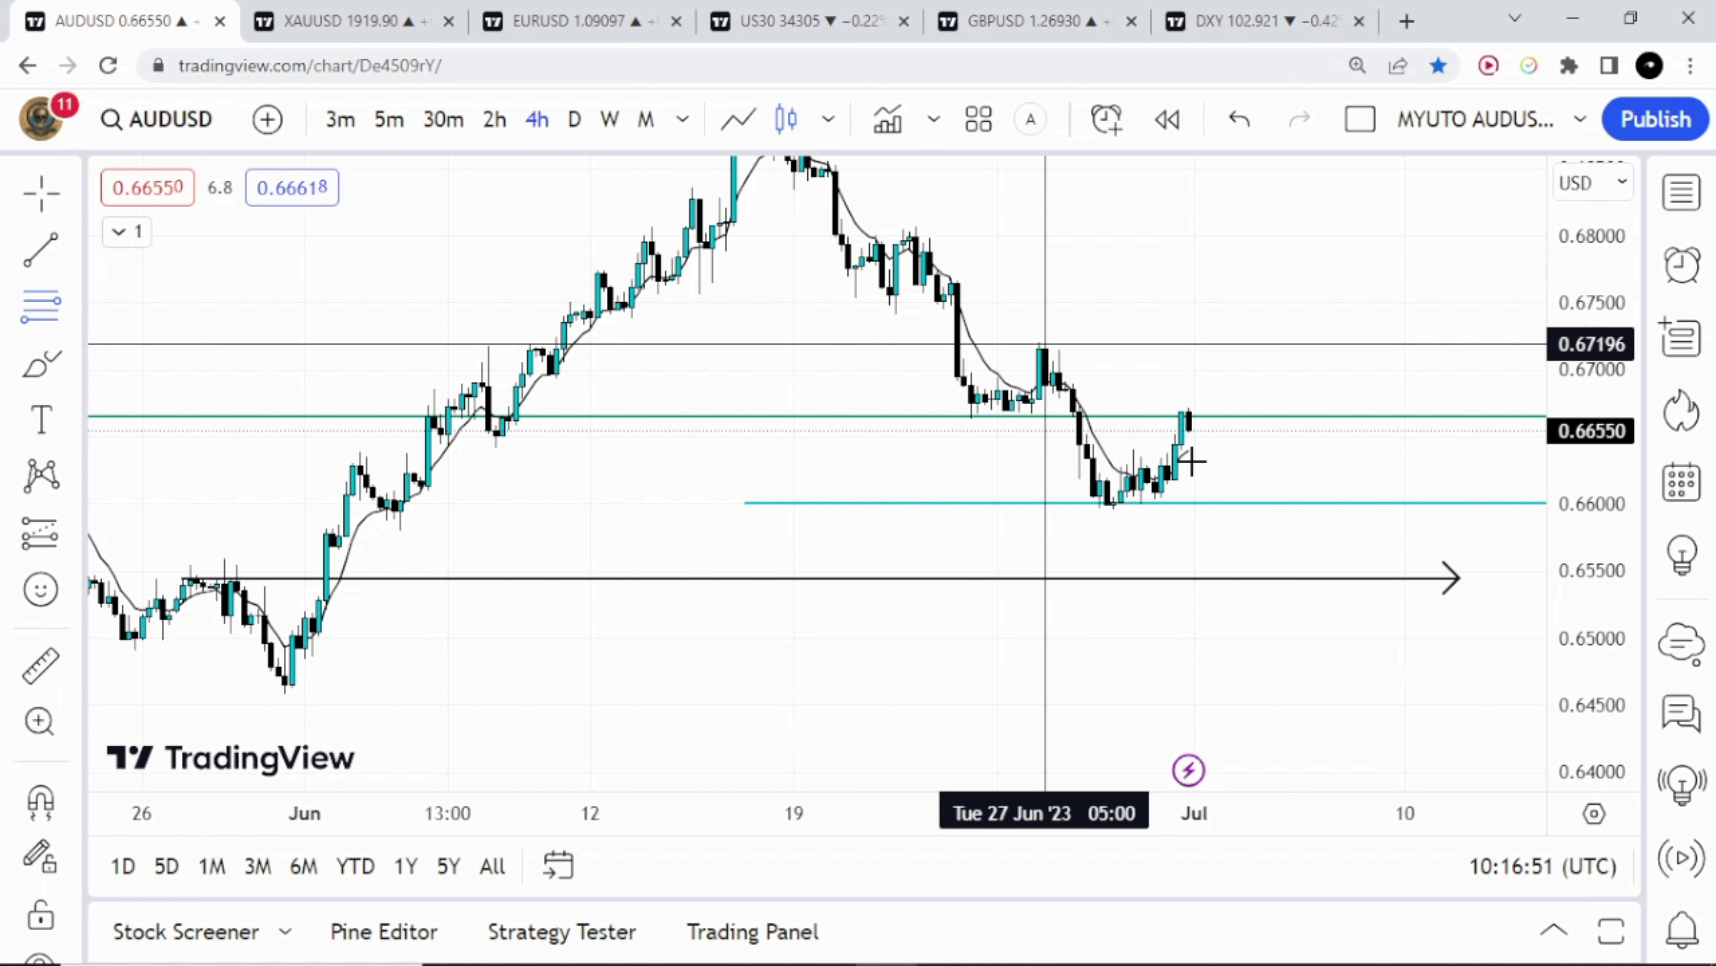
drag(1045, 343, 1182, 512)
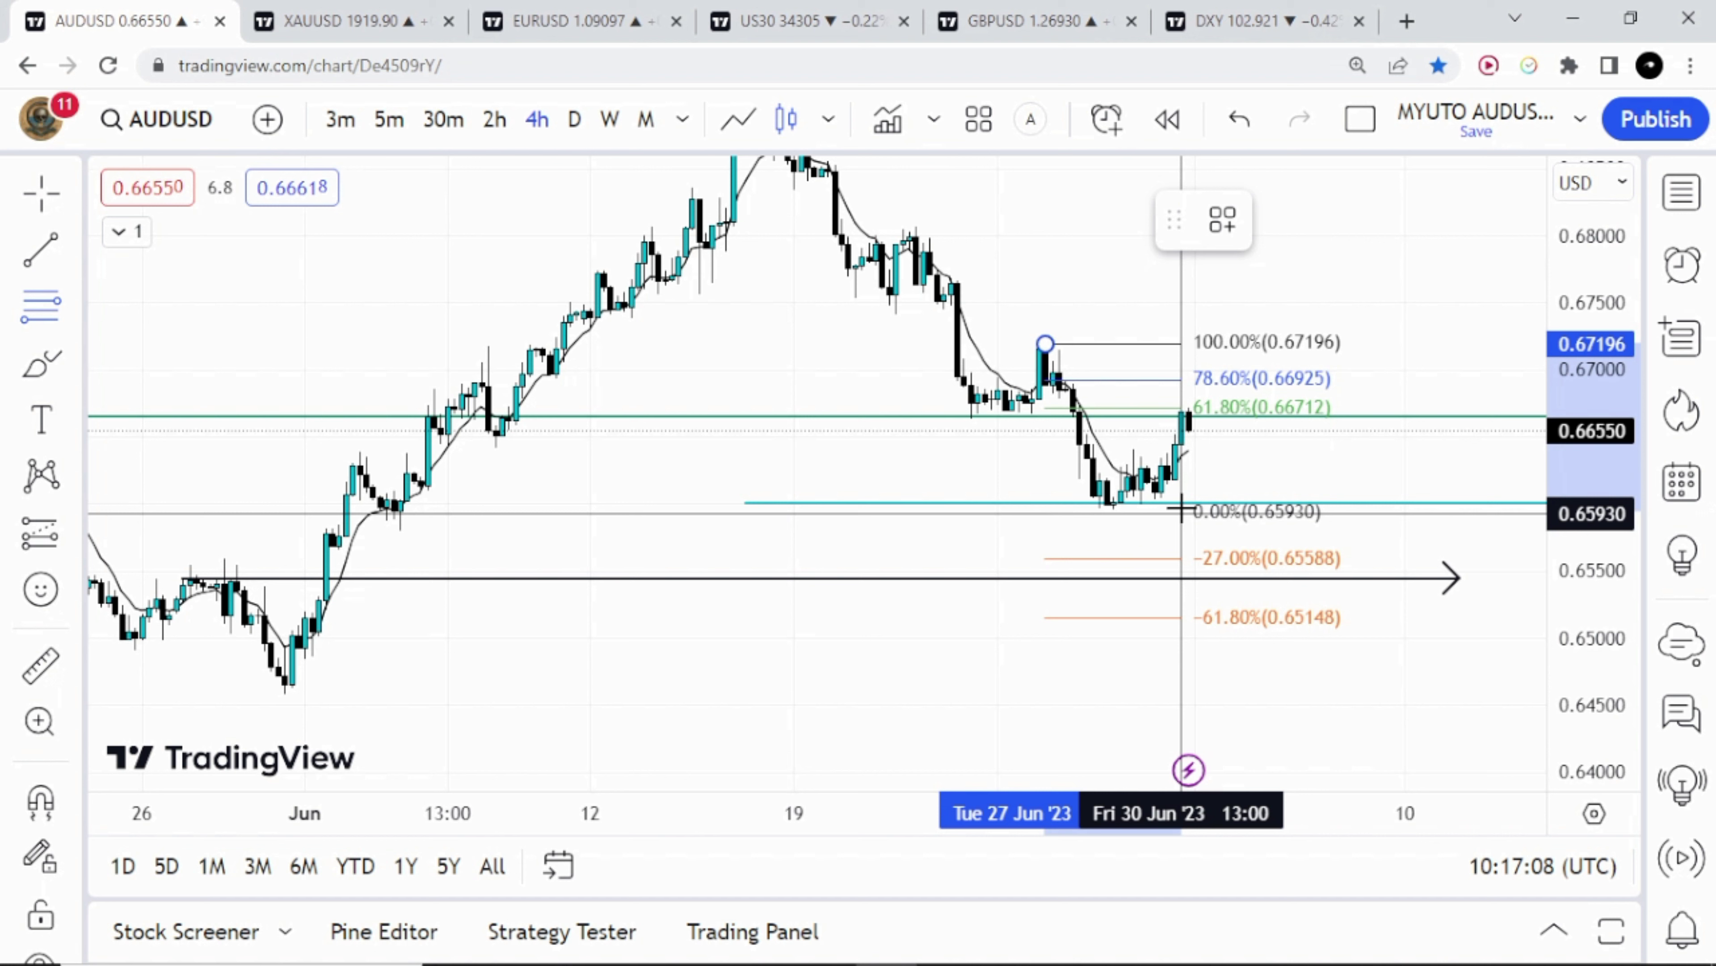
drag(1182, 512, 1182, 508)
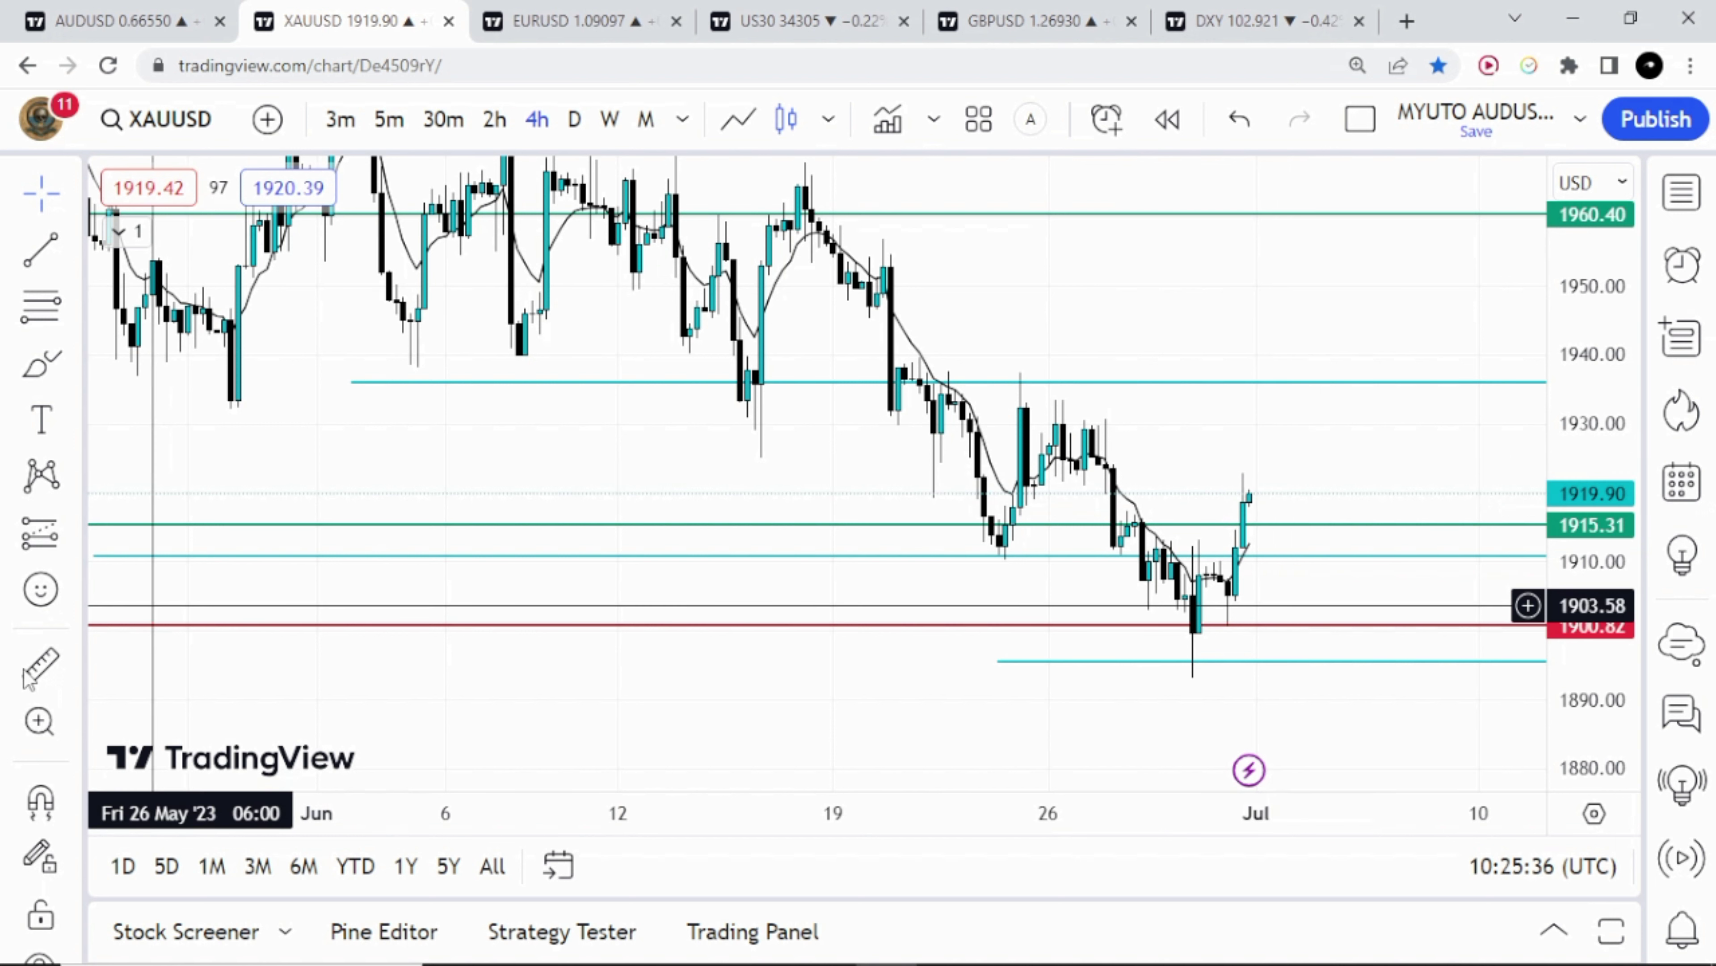
Step: Show the favourite drawing tools and draw a horizontal arrow on XAUUSD at about 1924, from 26 June to 5 July 2023
scroll(23, 676, down, 3)
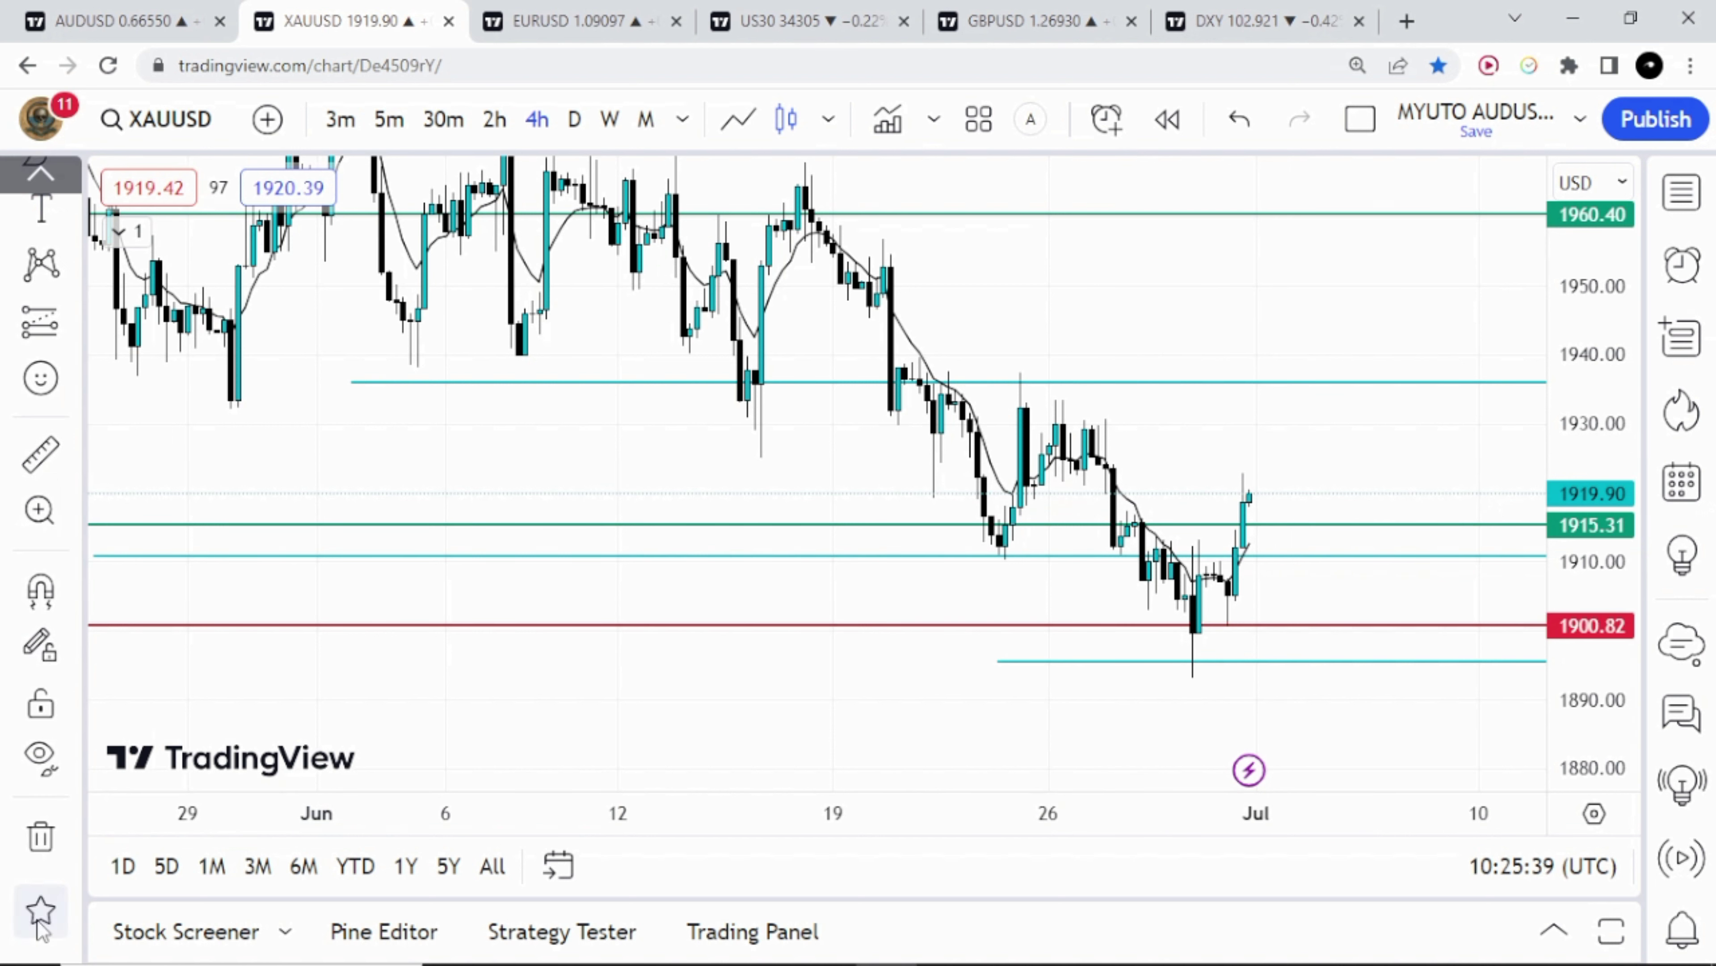
click(41, 909)
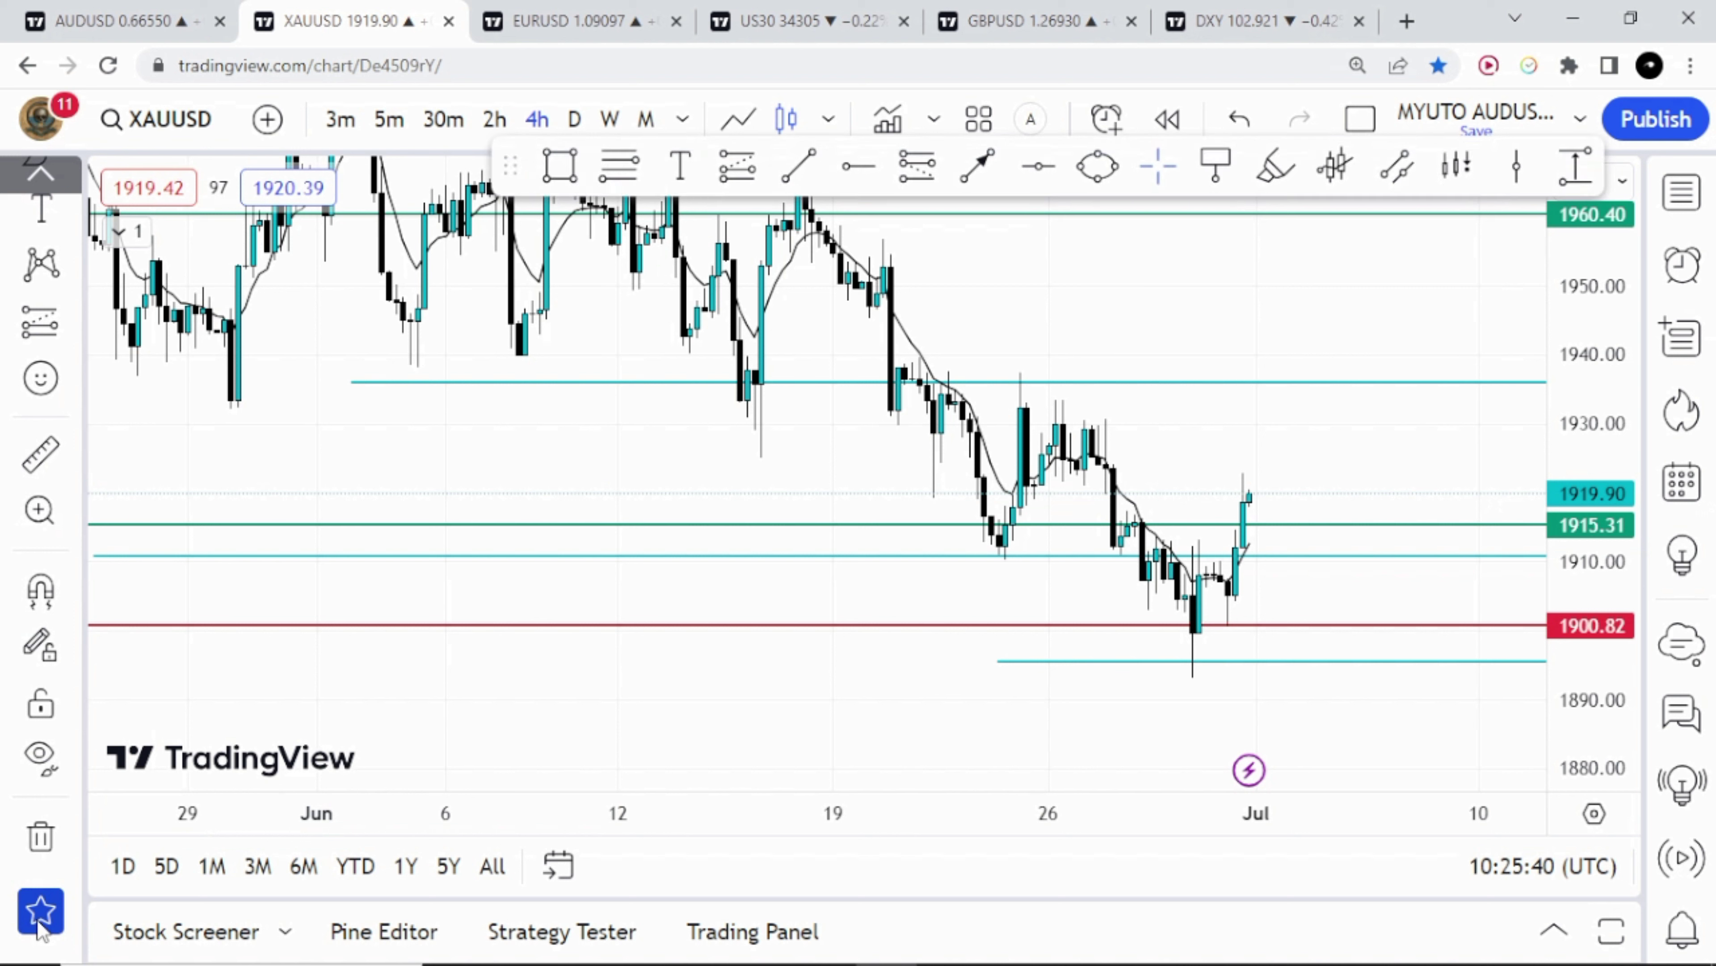
click(990, 179)
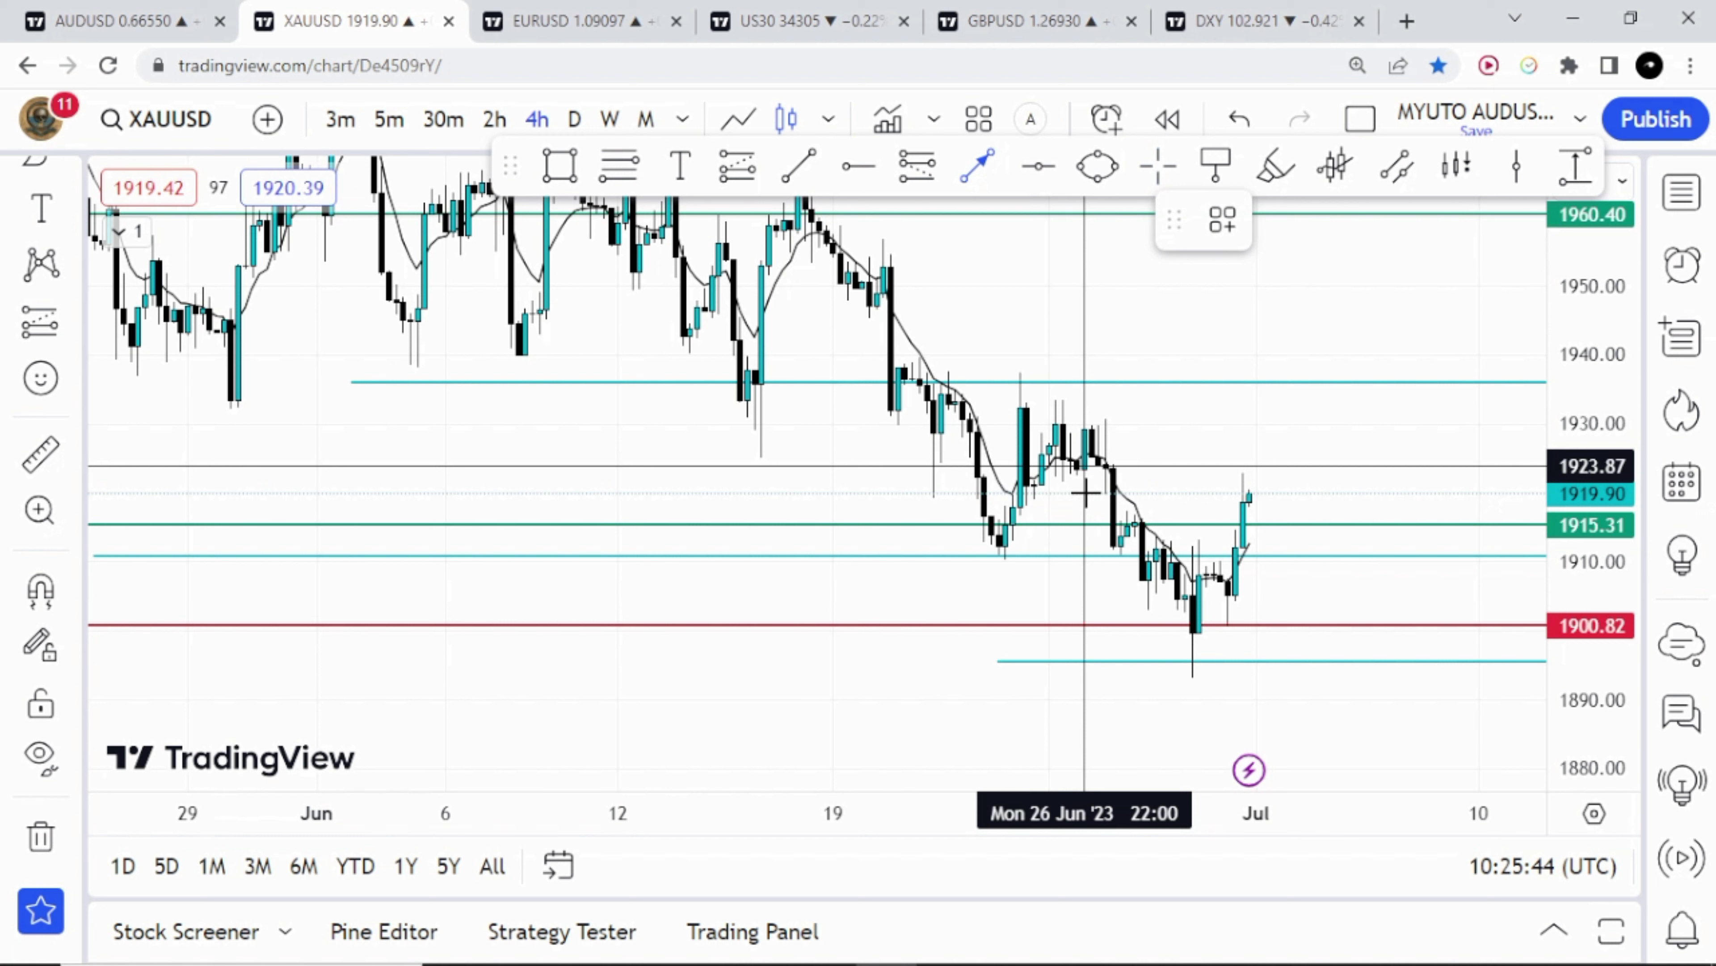
click(1070, 466)
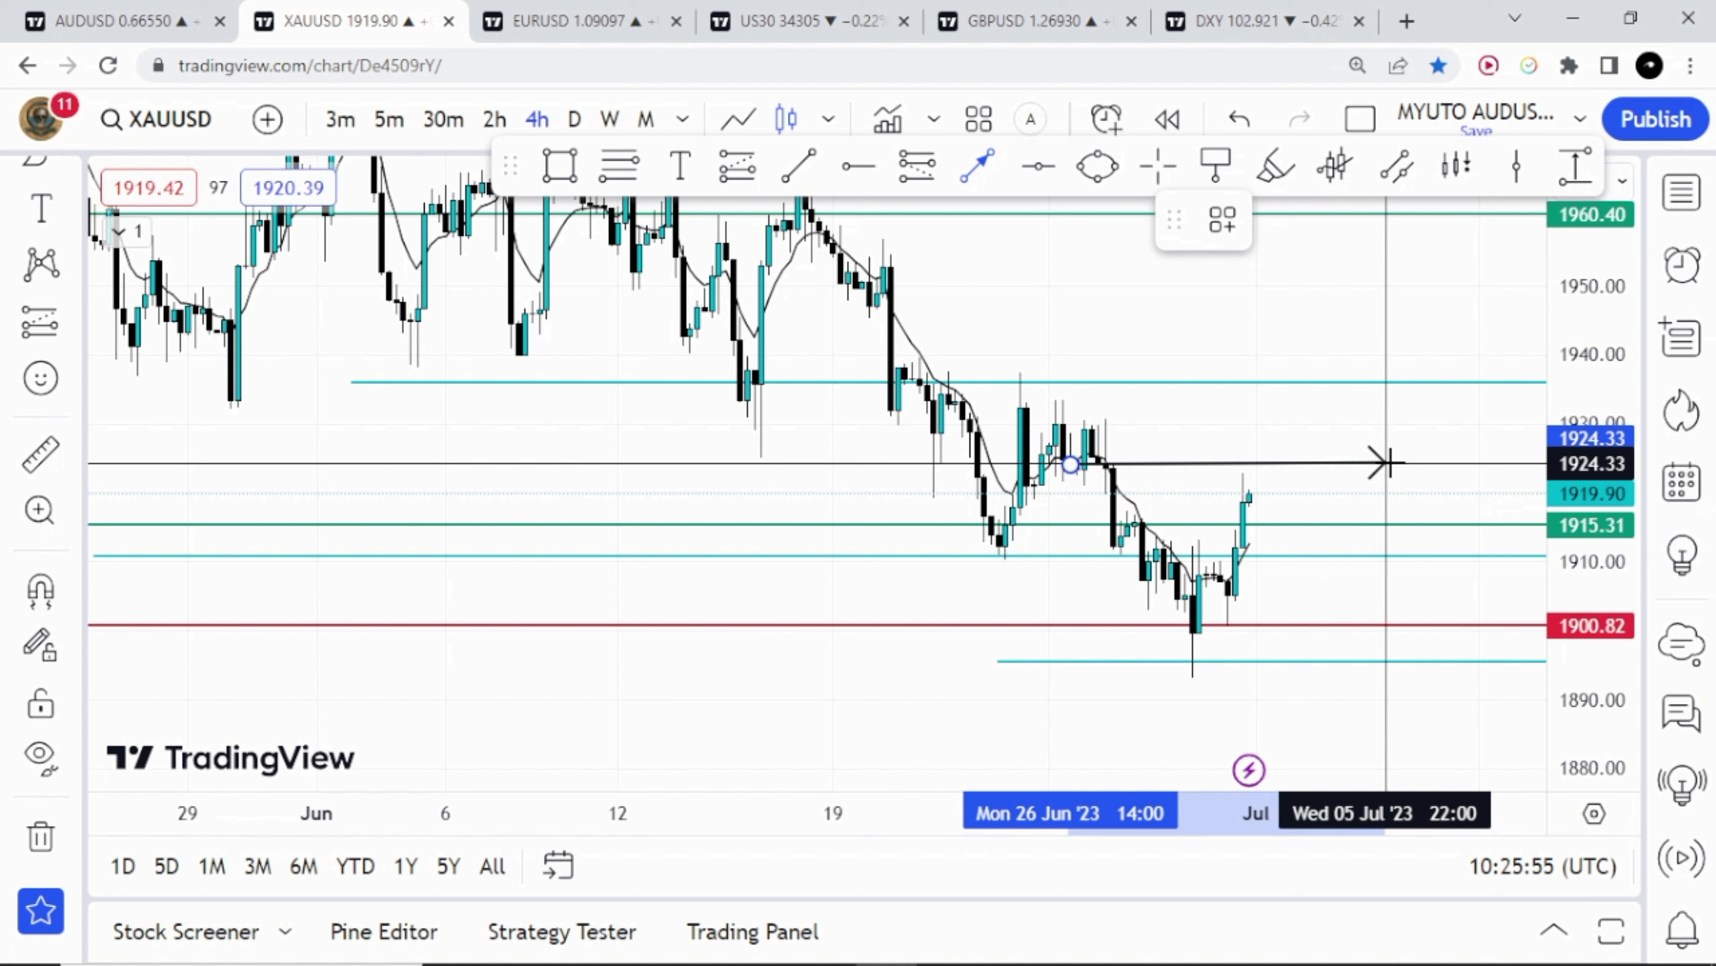
click(1385, 462)
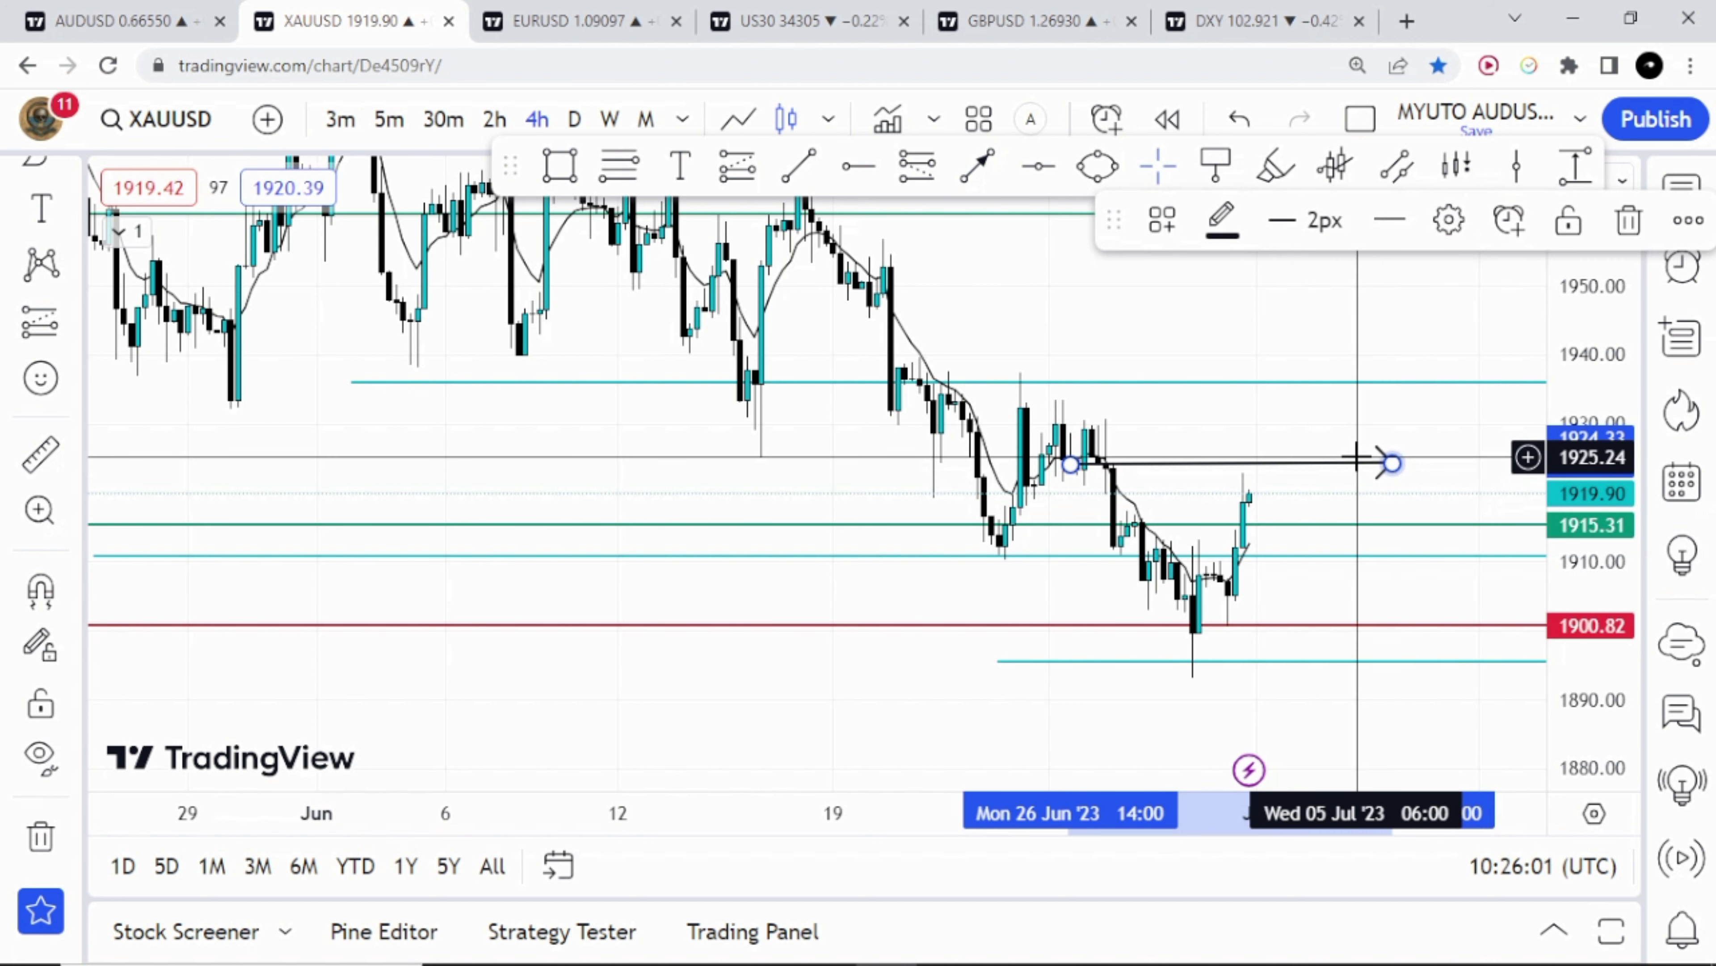
click(1313, 419)
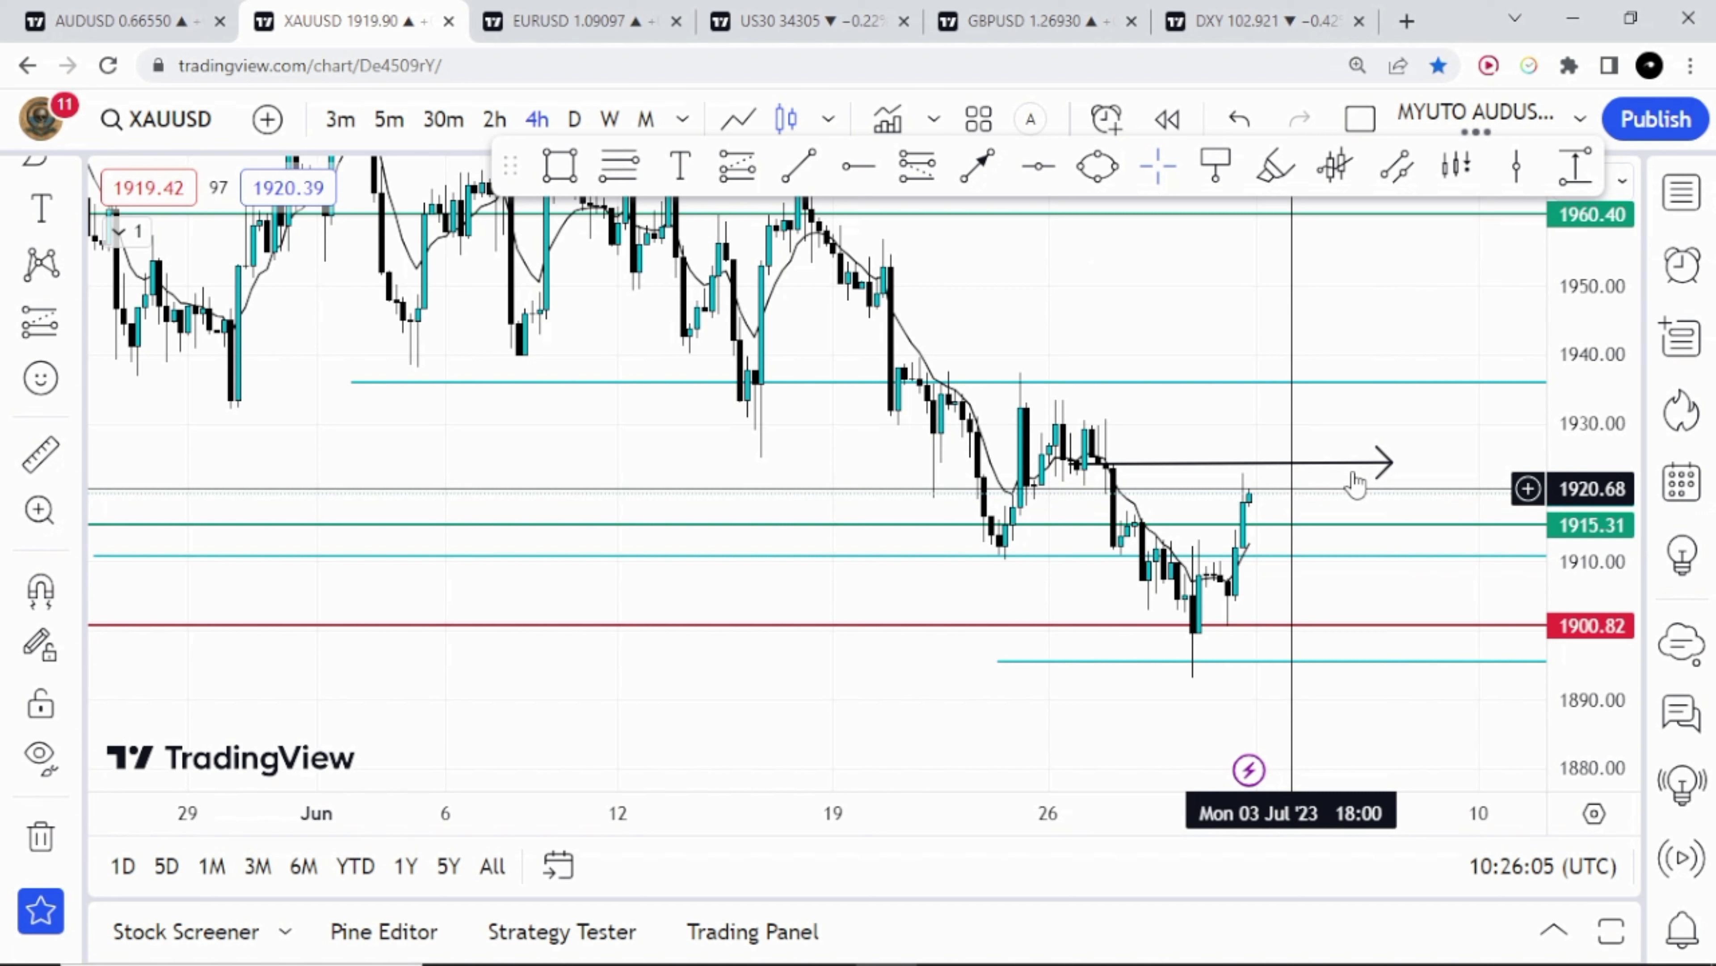
click(1387, 468)
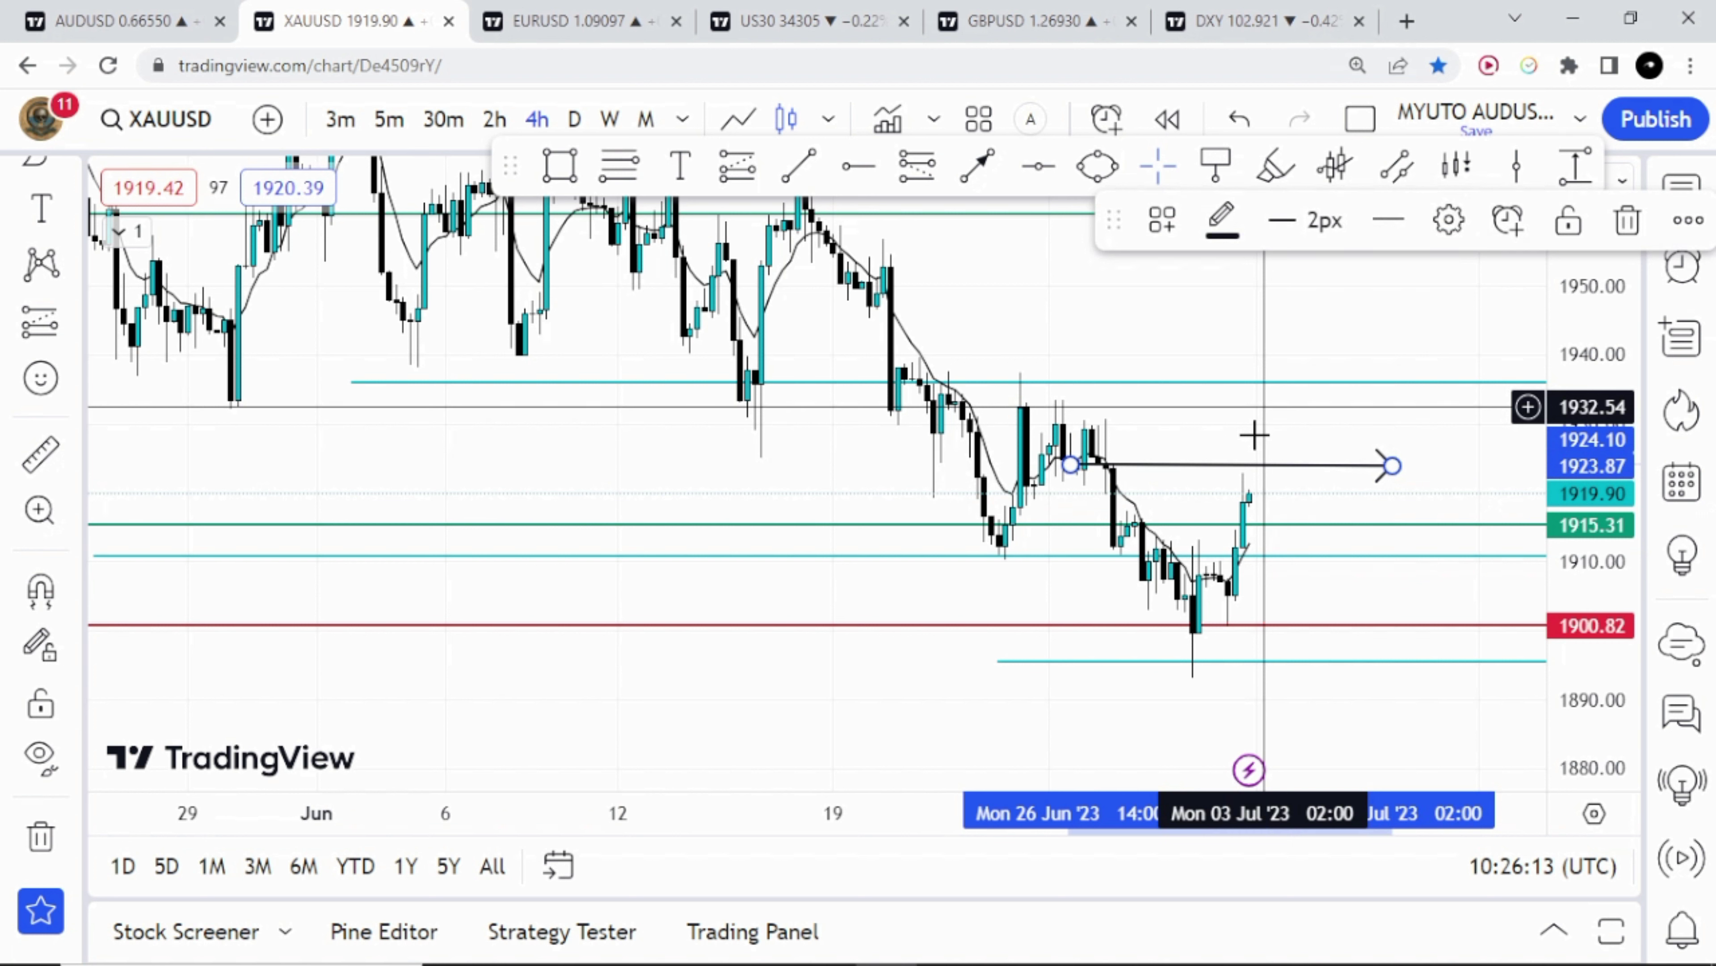
click(1255, 436)
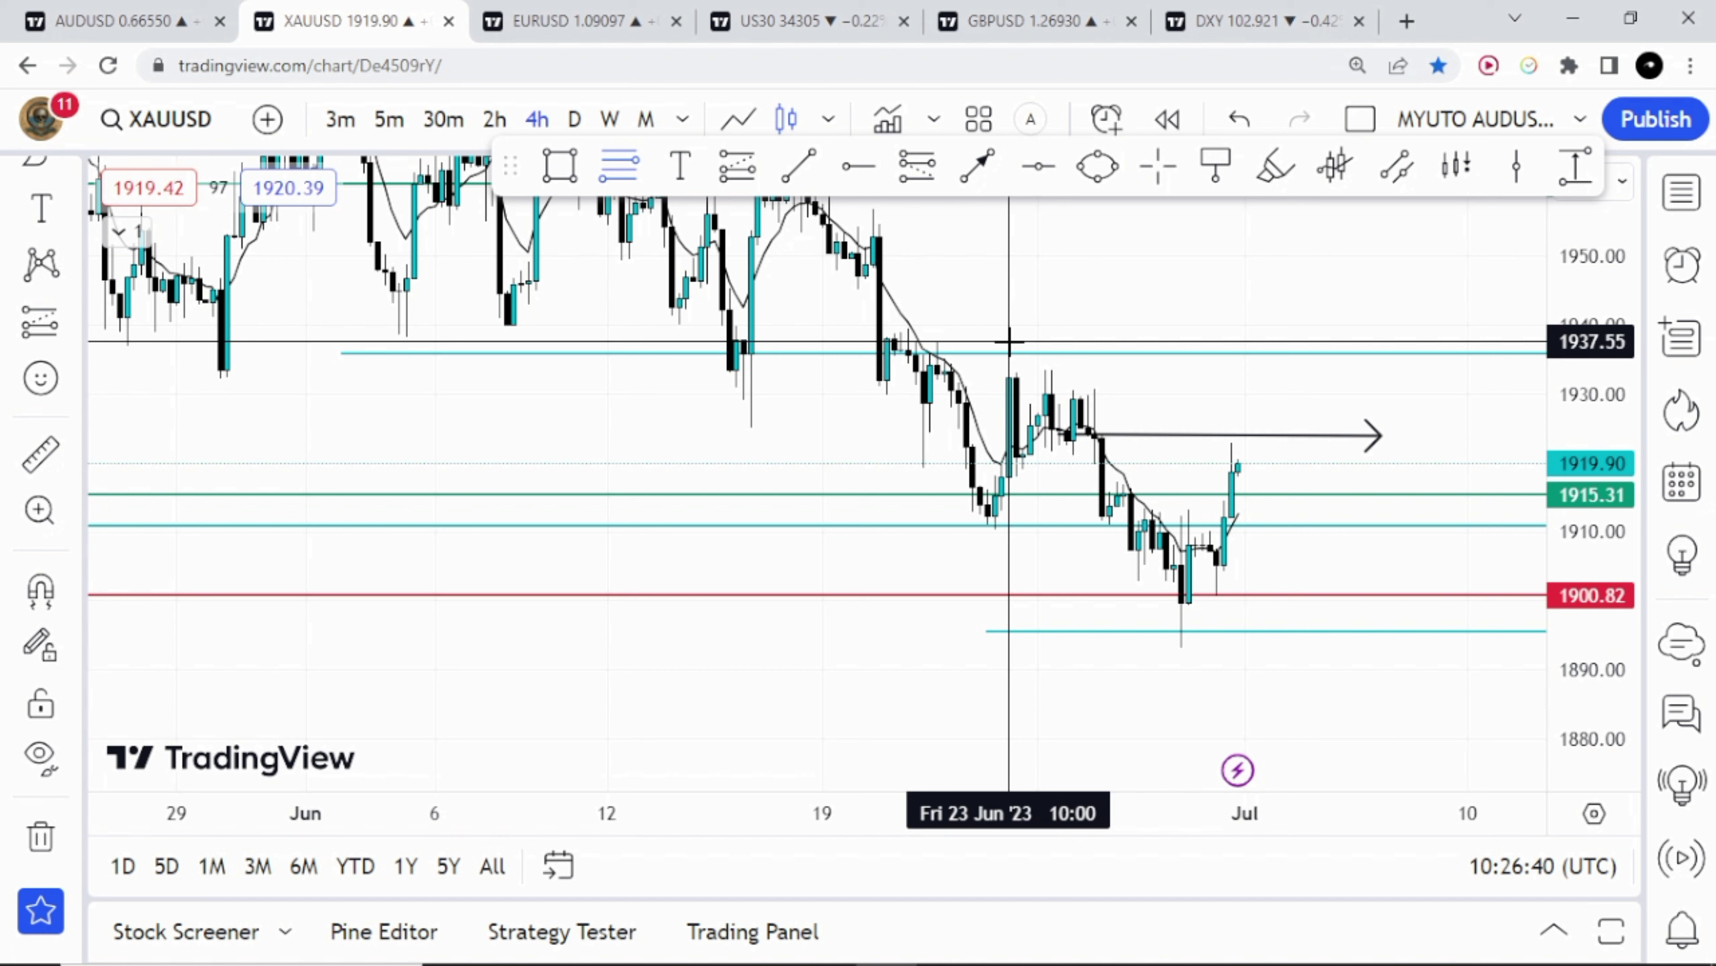
Step: Draw a Fibonacci retracement on XAUUSD from the 23 June swing high at 1937.55 down to the recent low at 1893.77
mouse_move(1009, 341)
mouse_down()
mouse_move(1209, 644)
mouse_move(1287, 654)
mouse_up()
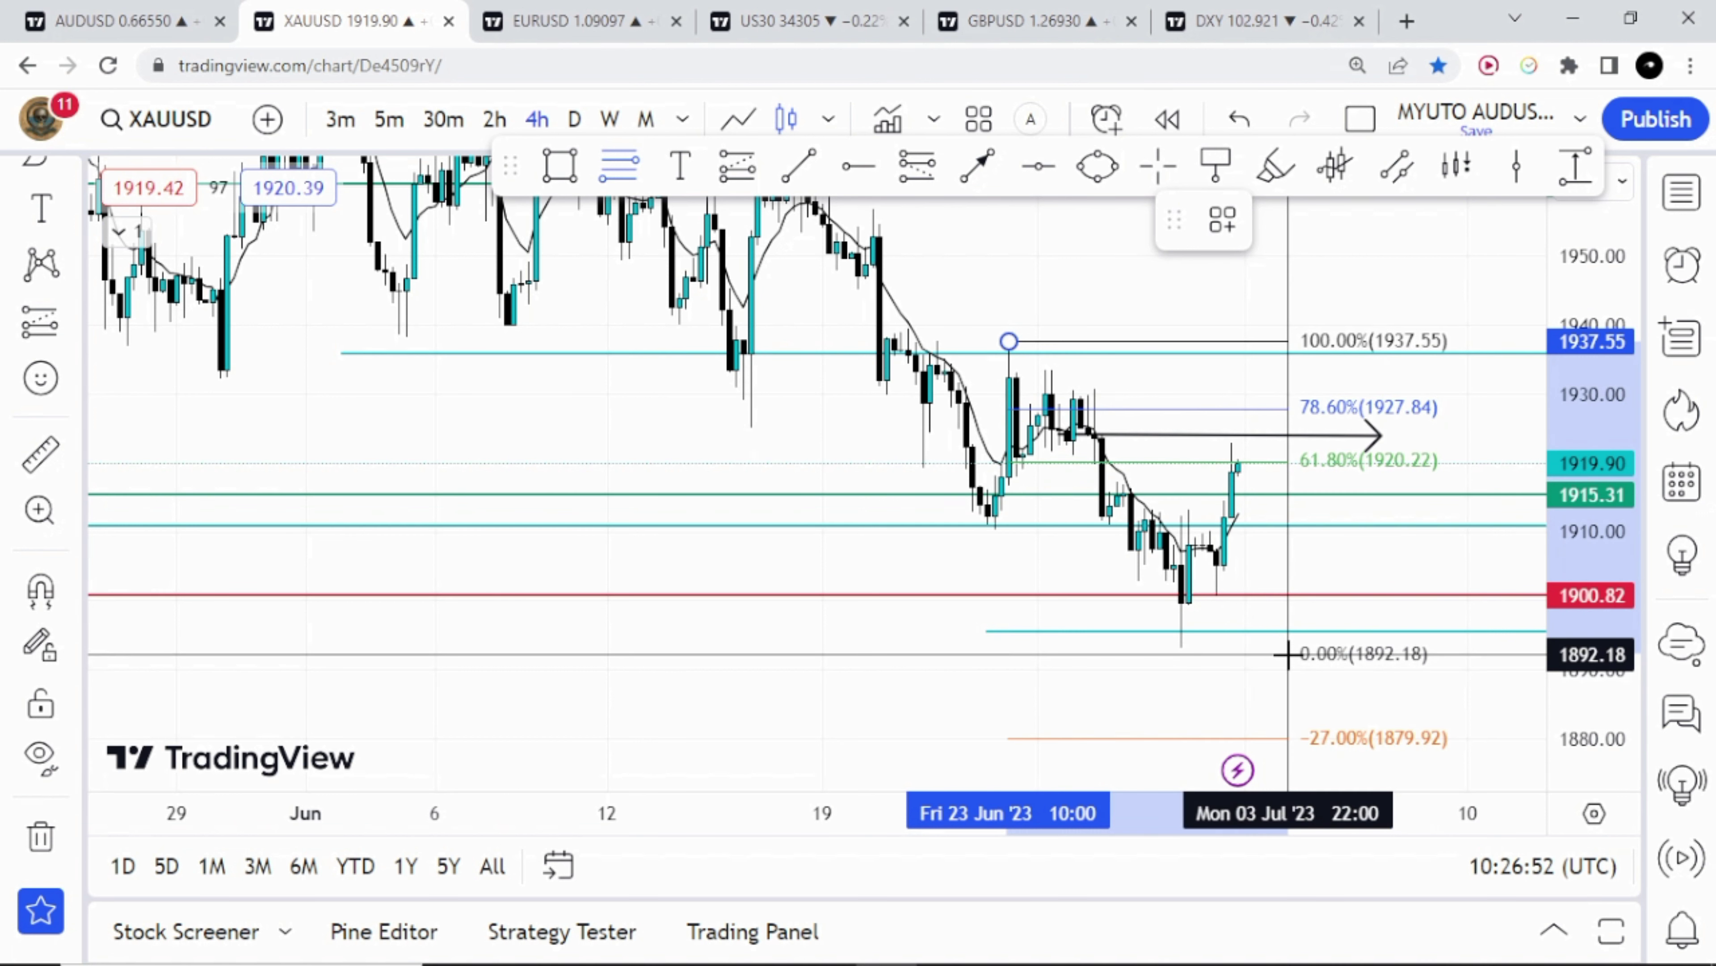
drag(1287, 654, 1281, 643)
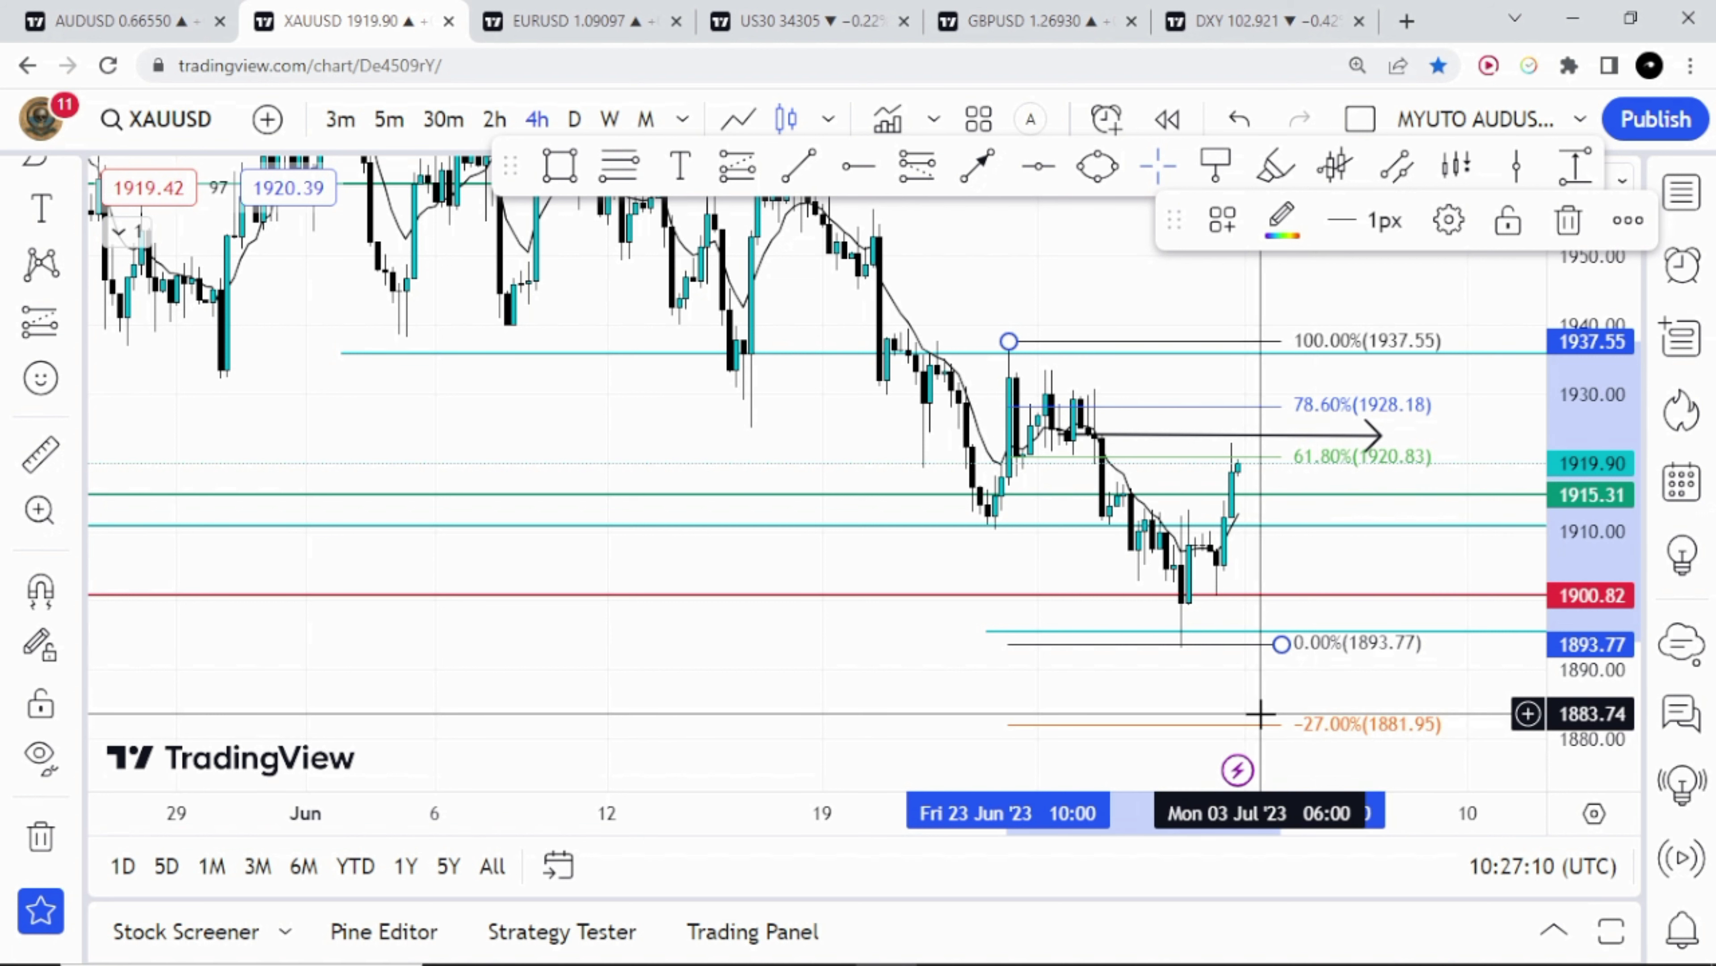
click(915, 703)
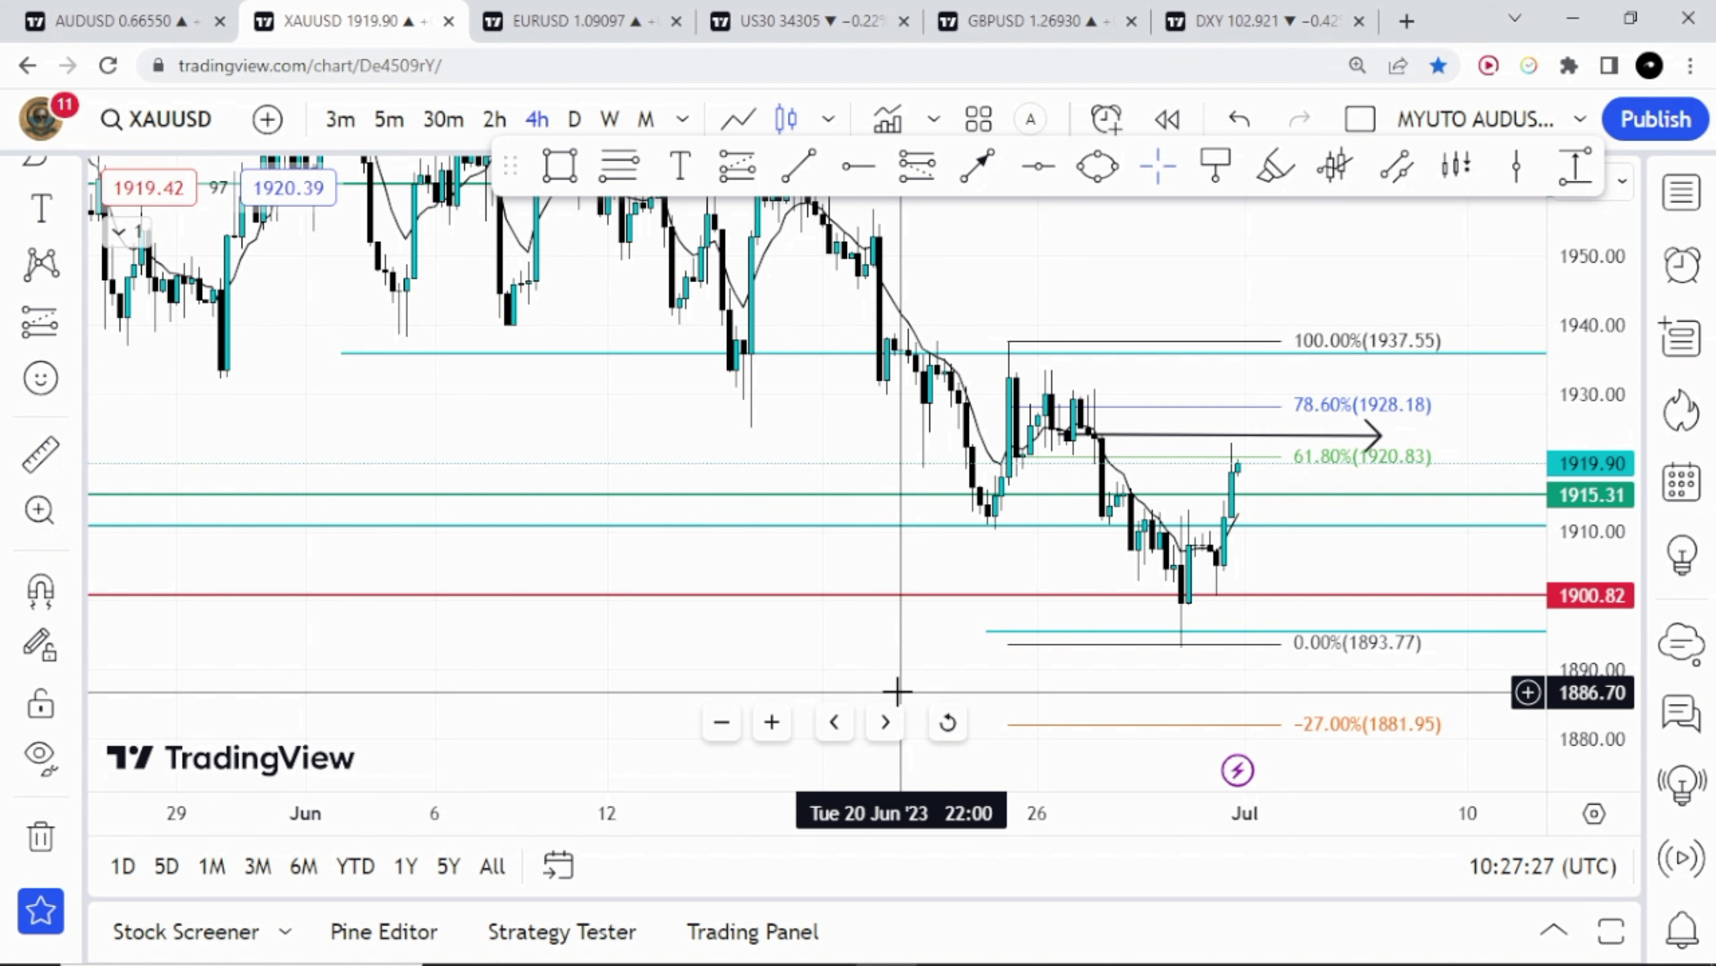
Step: Examine recent price action around the marked levels on the 4-hour EURUSD and US30 charts
drag(898, 690, 837, 536)
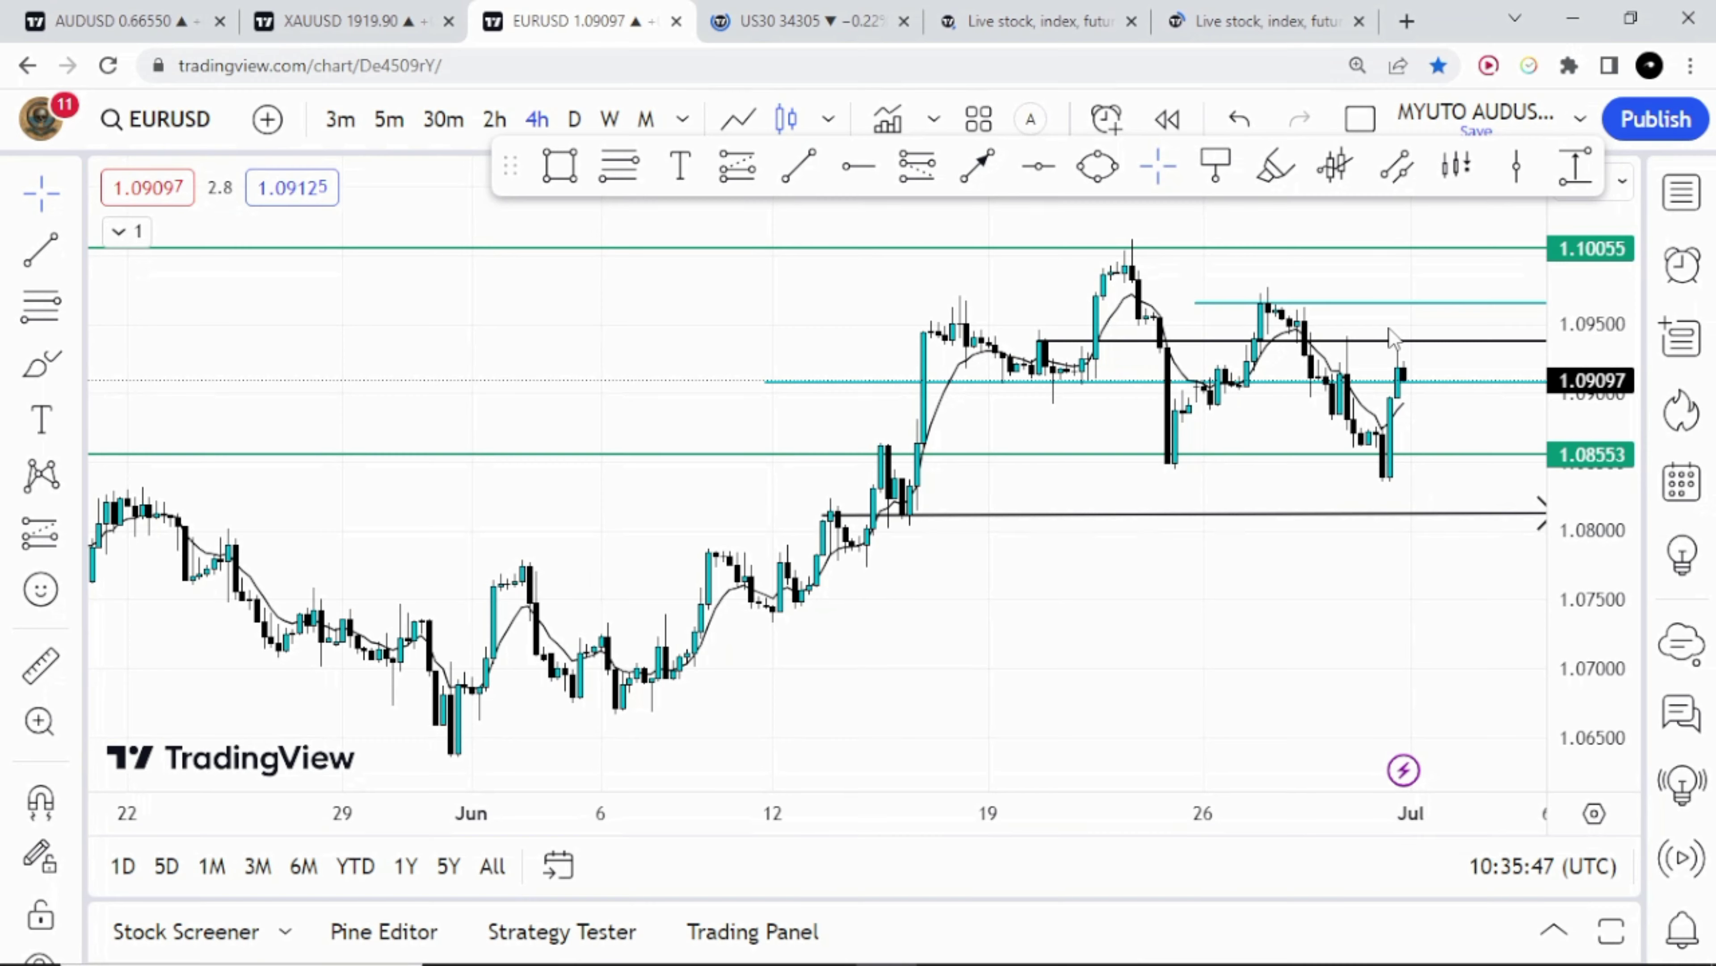
key(alt+v)
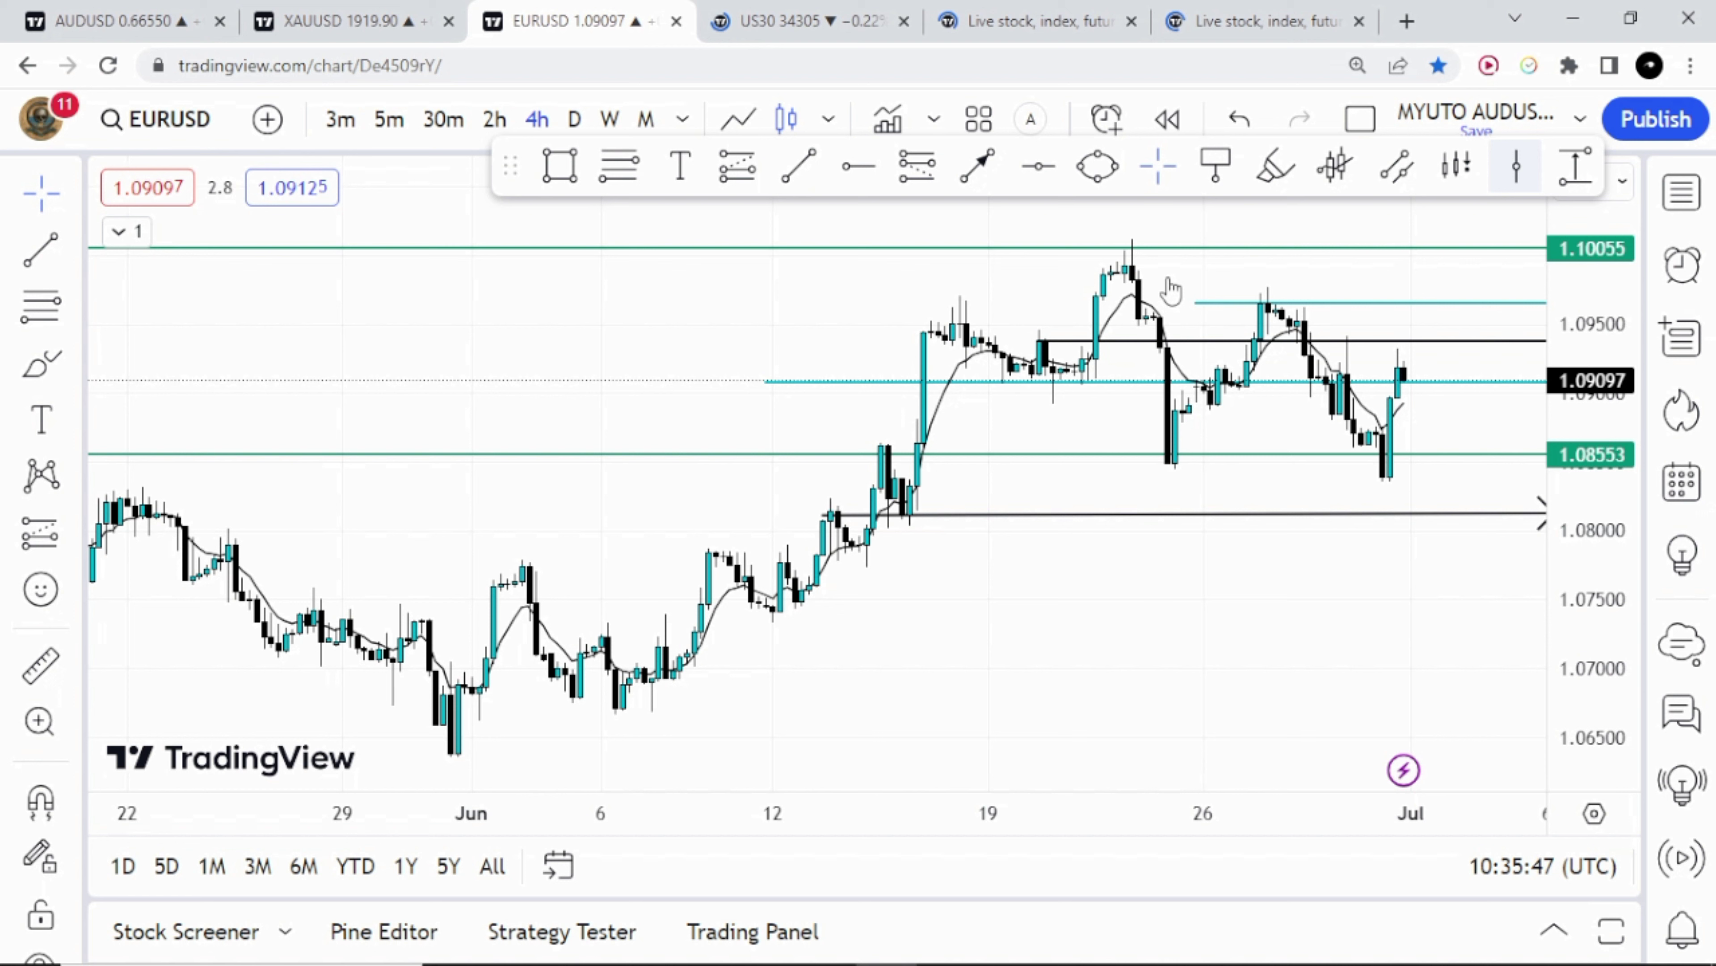
click(1153, 431)
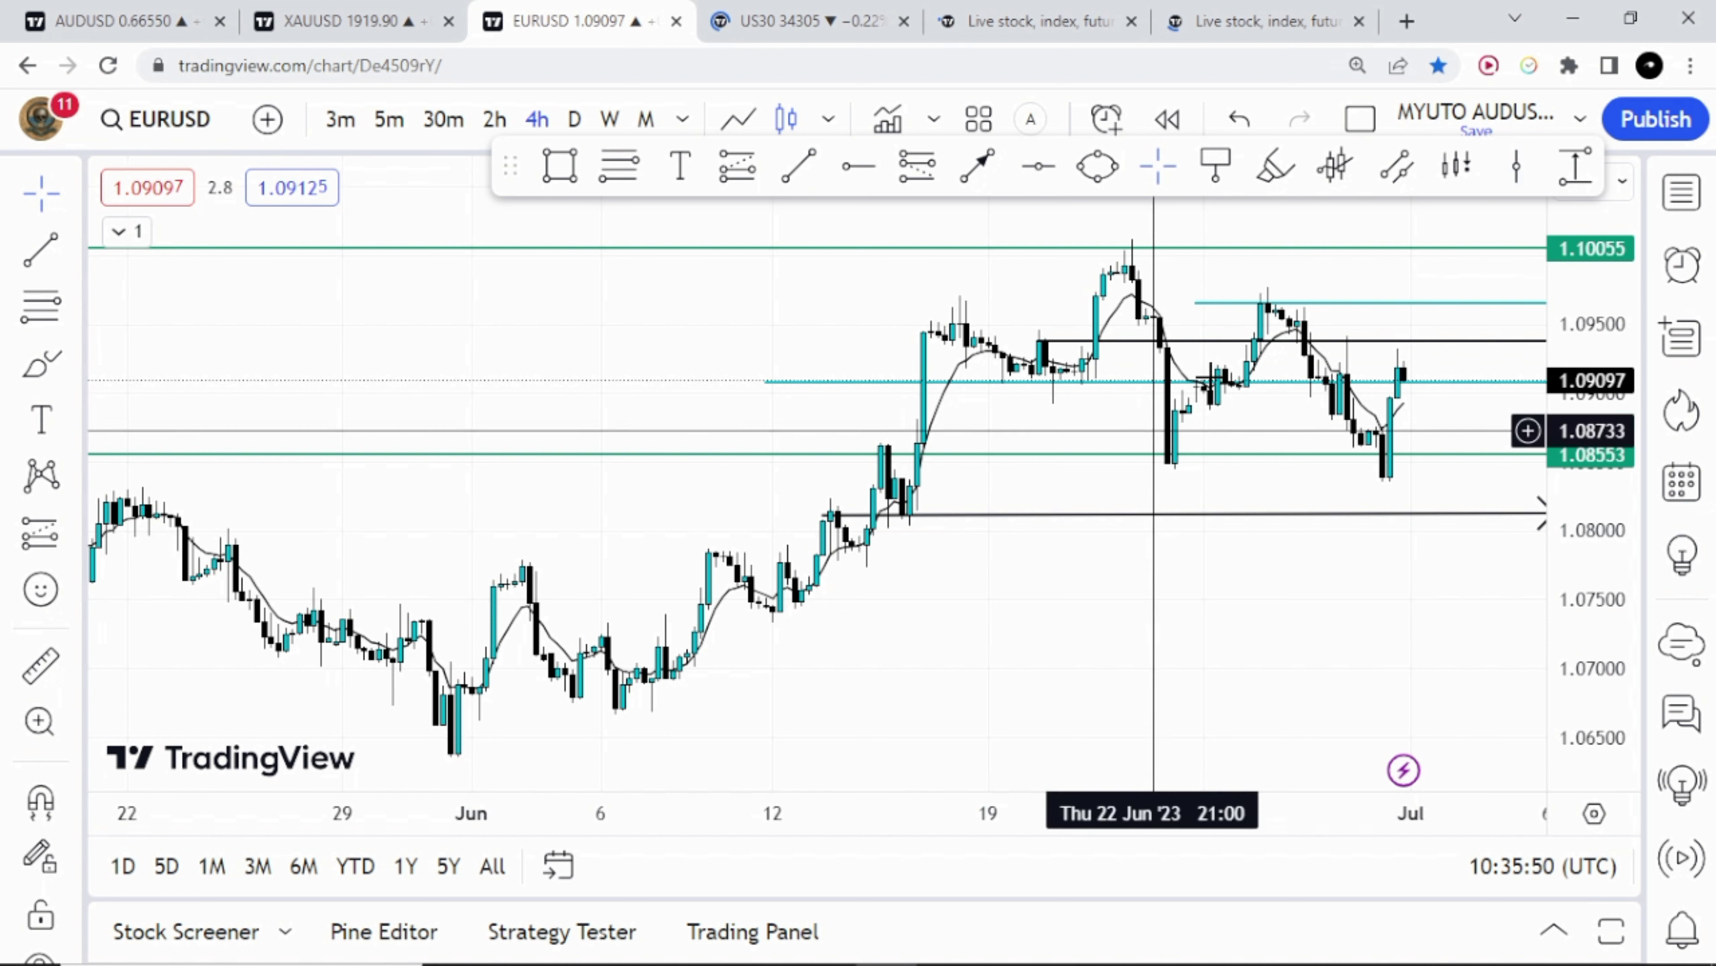
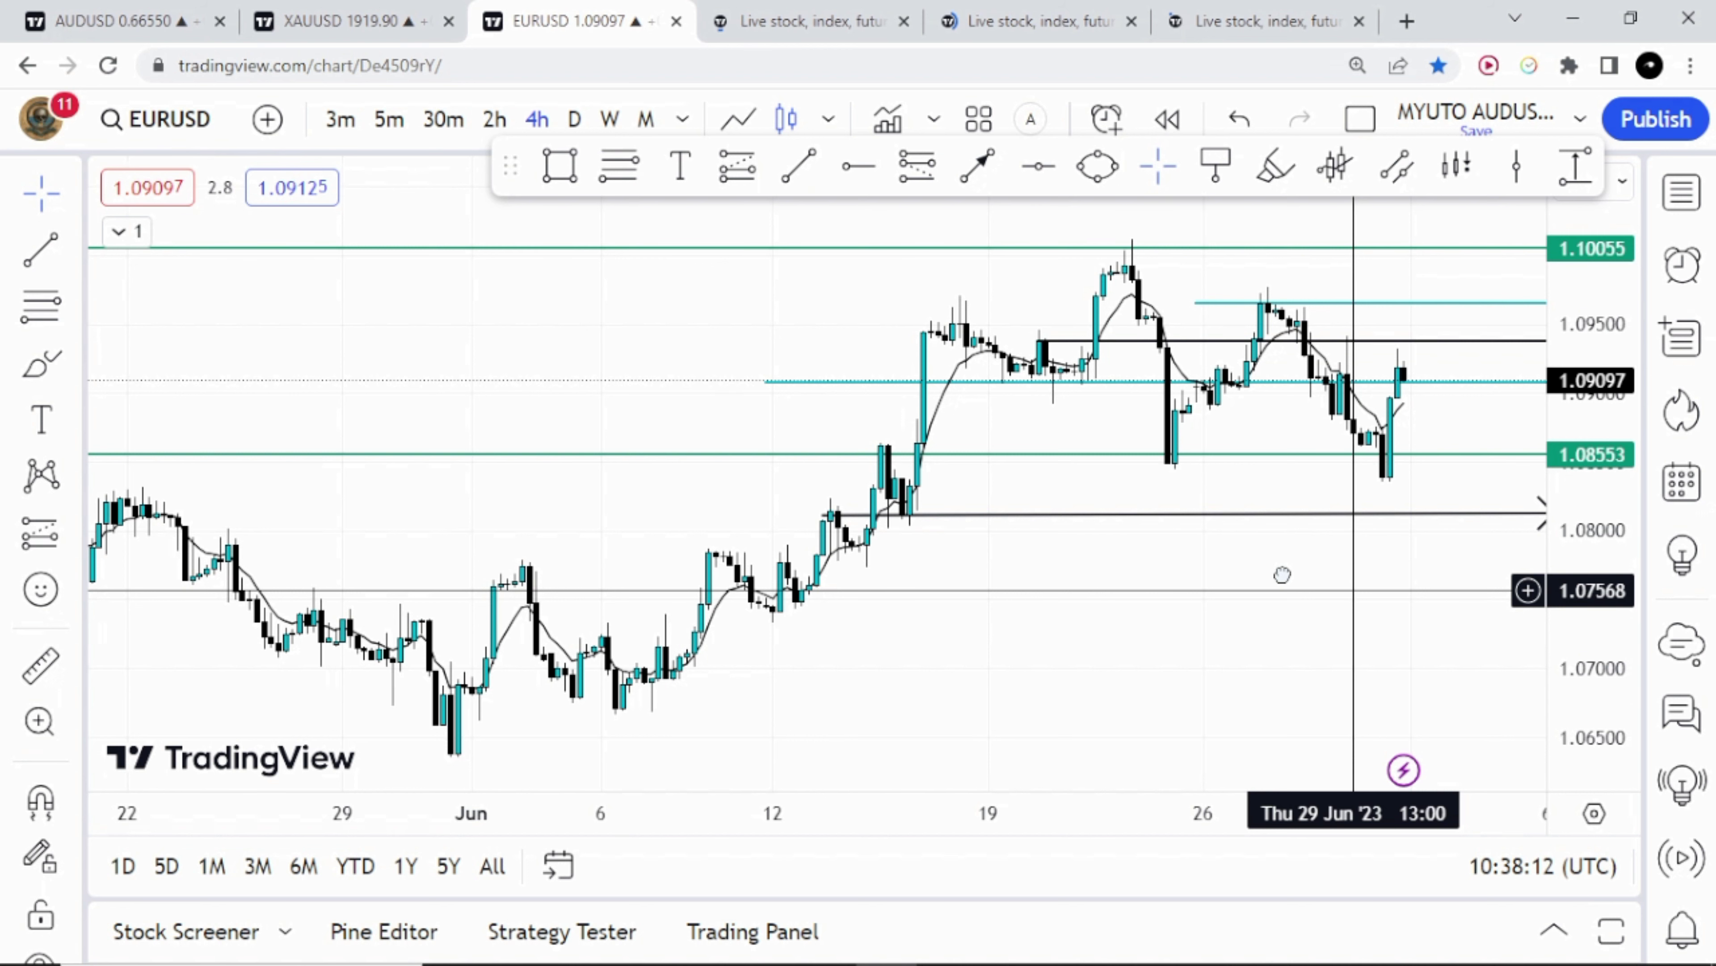
drag(1282, 575, 1132, 574)
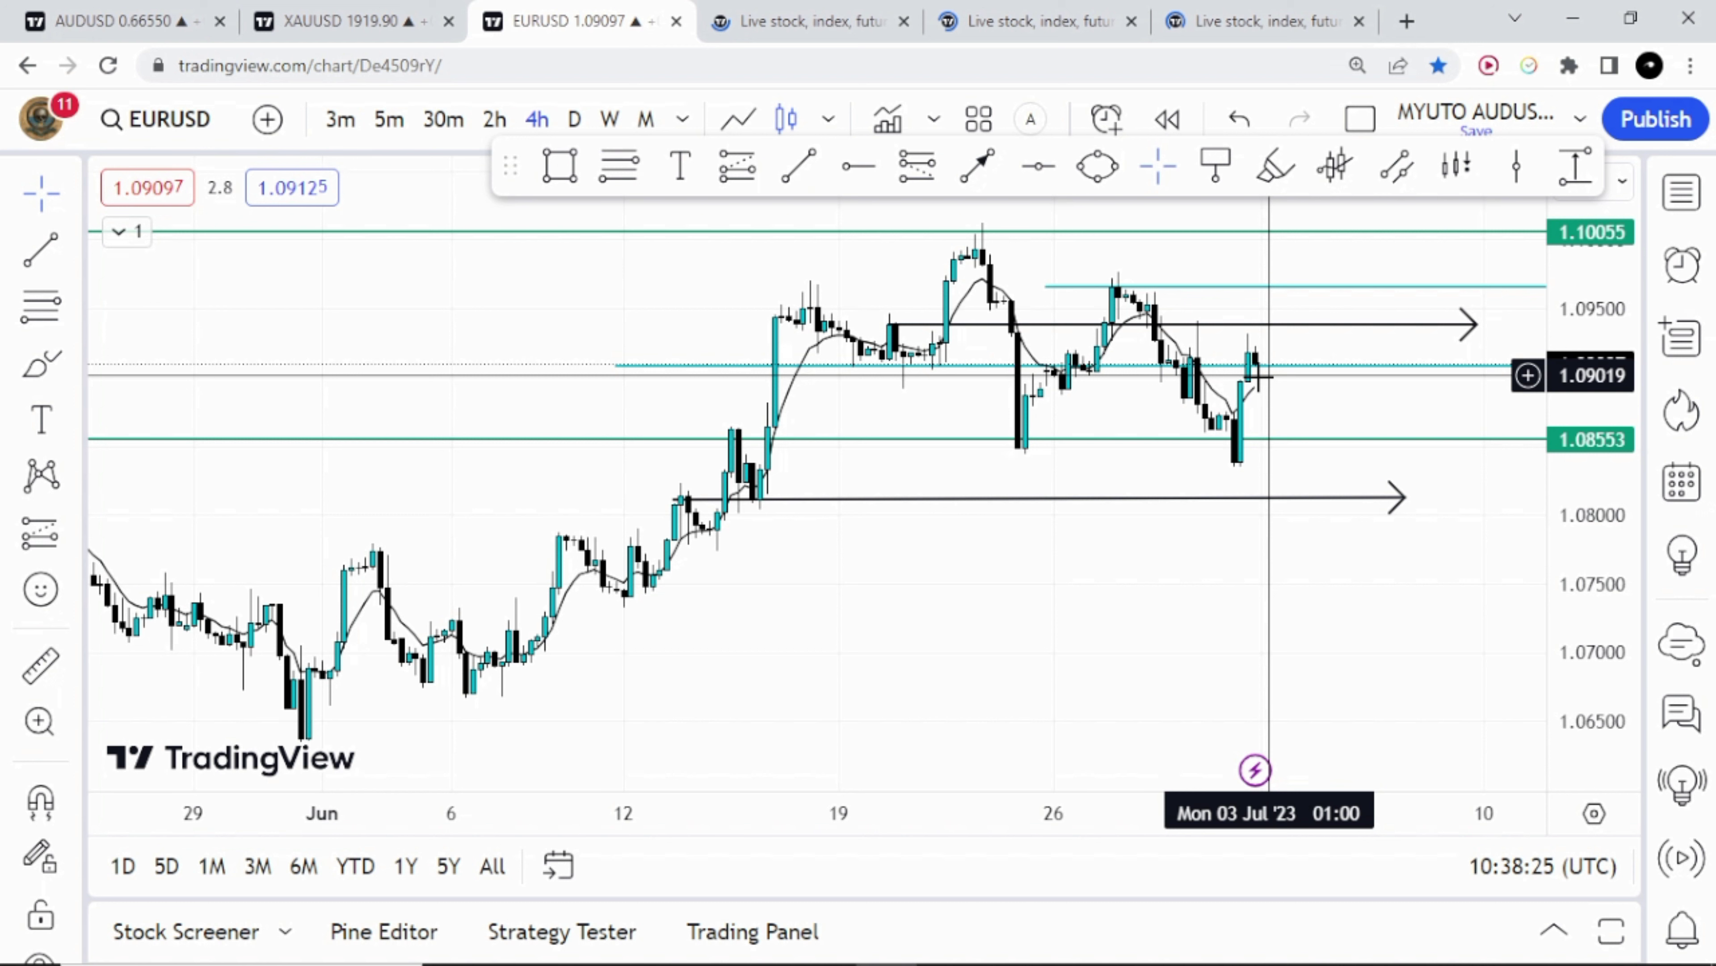
click(927, 528)
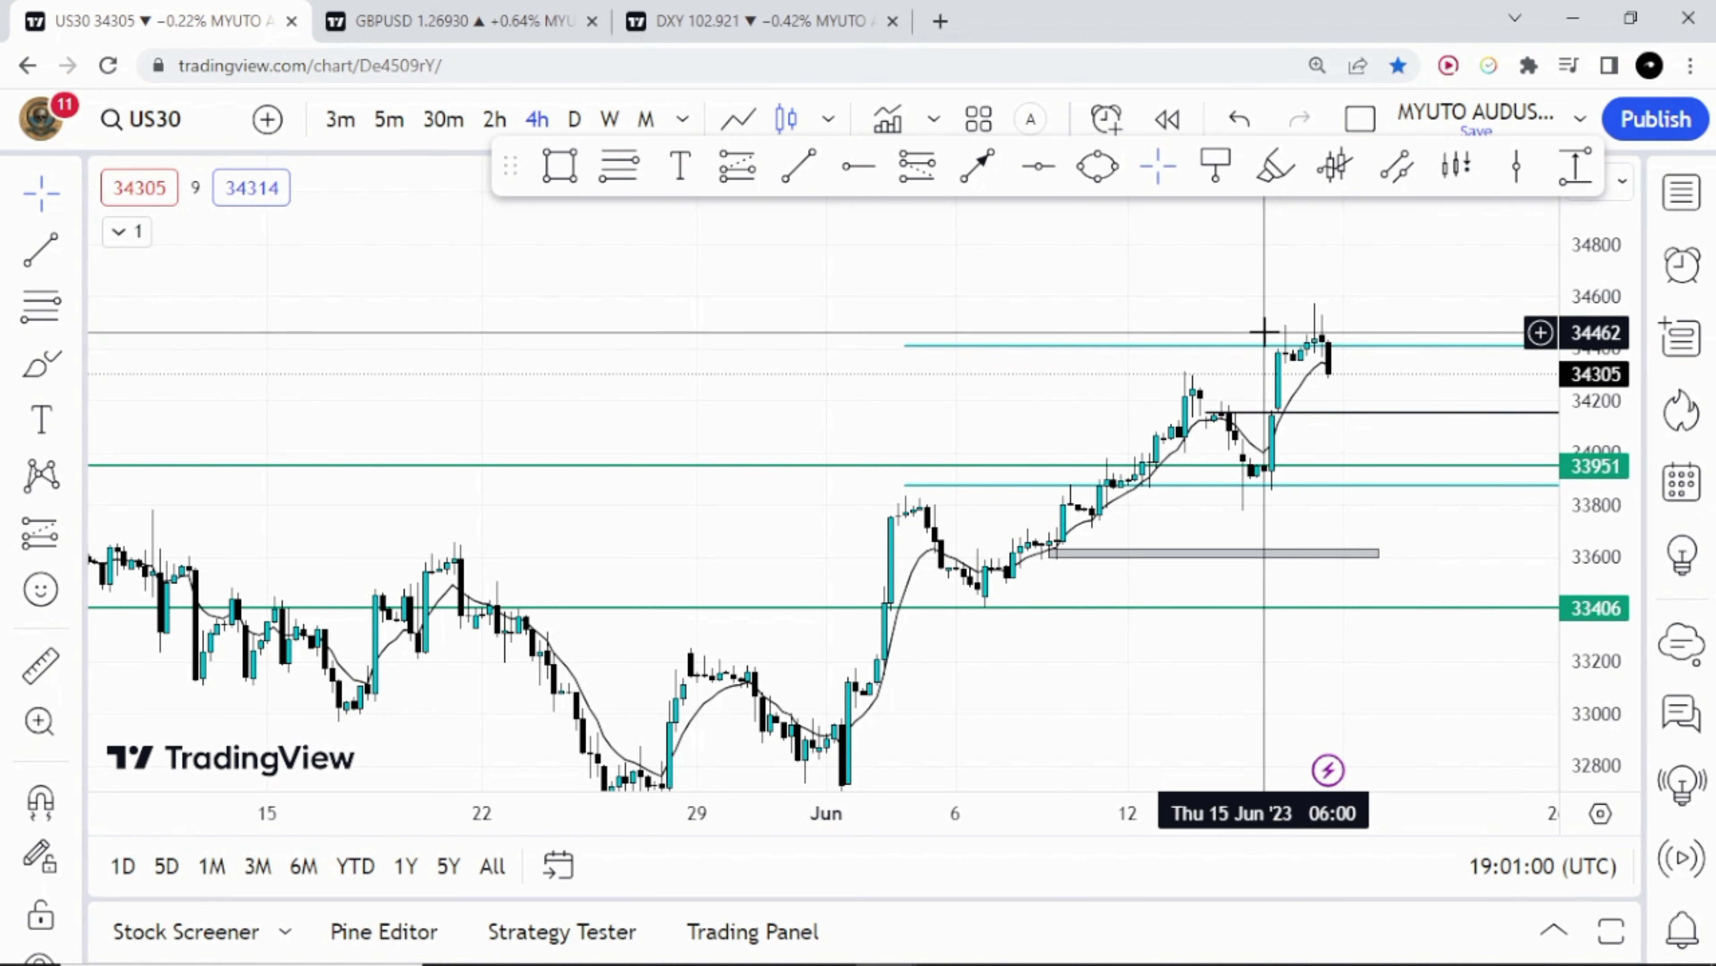
drag(1253, 334, 941, 321)
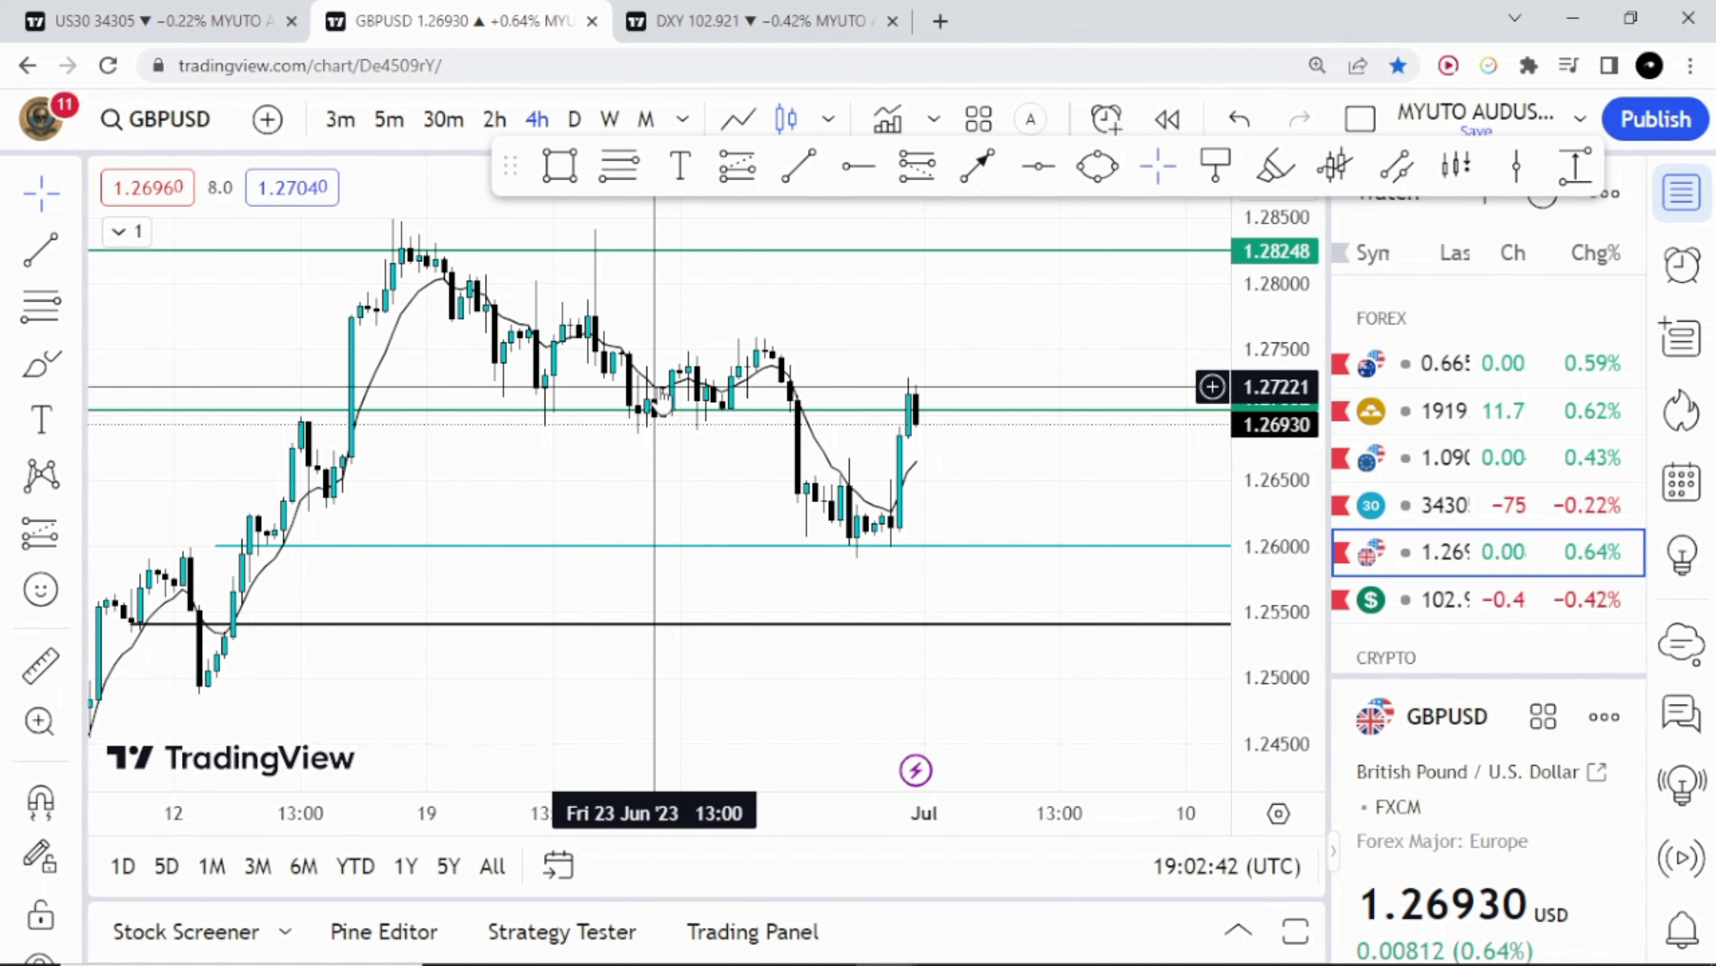
Step: Hide the watchlist to widen the GBPUSD chart around the late-June price action
drag(686, 383, 793, 392)
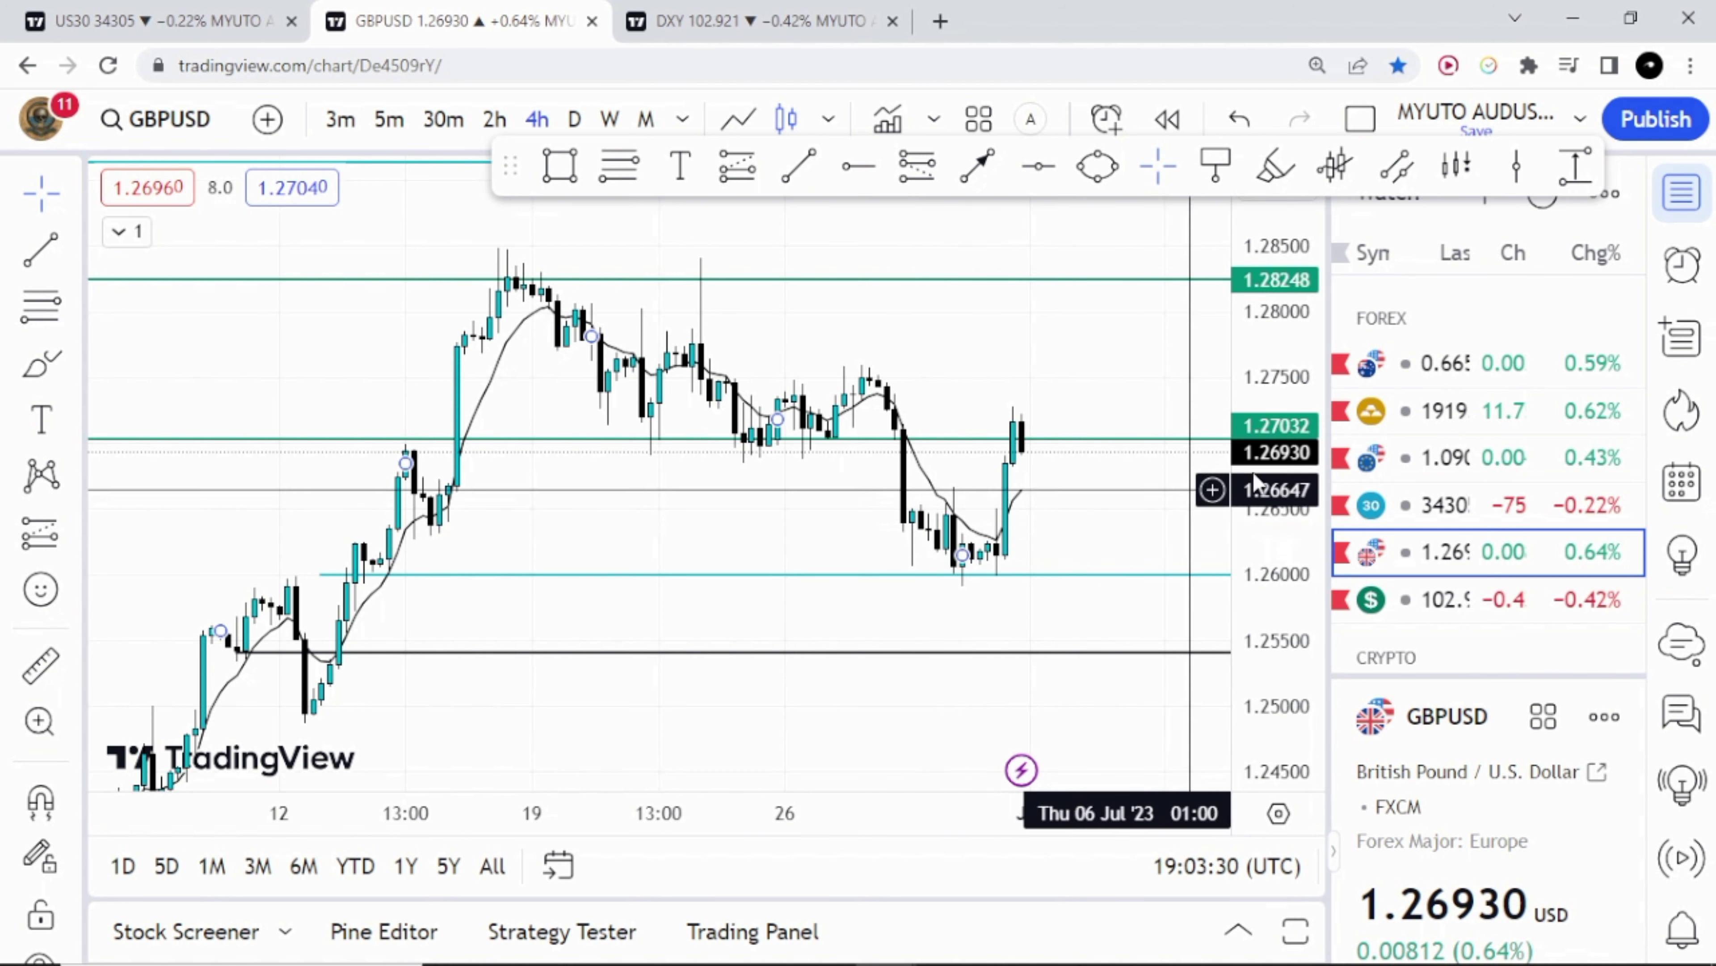
drag(1565, 428, 1525, 479)
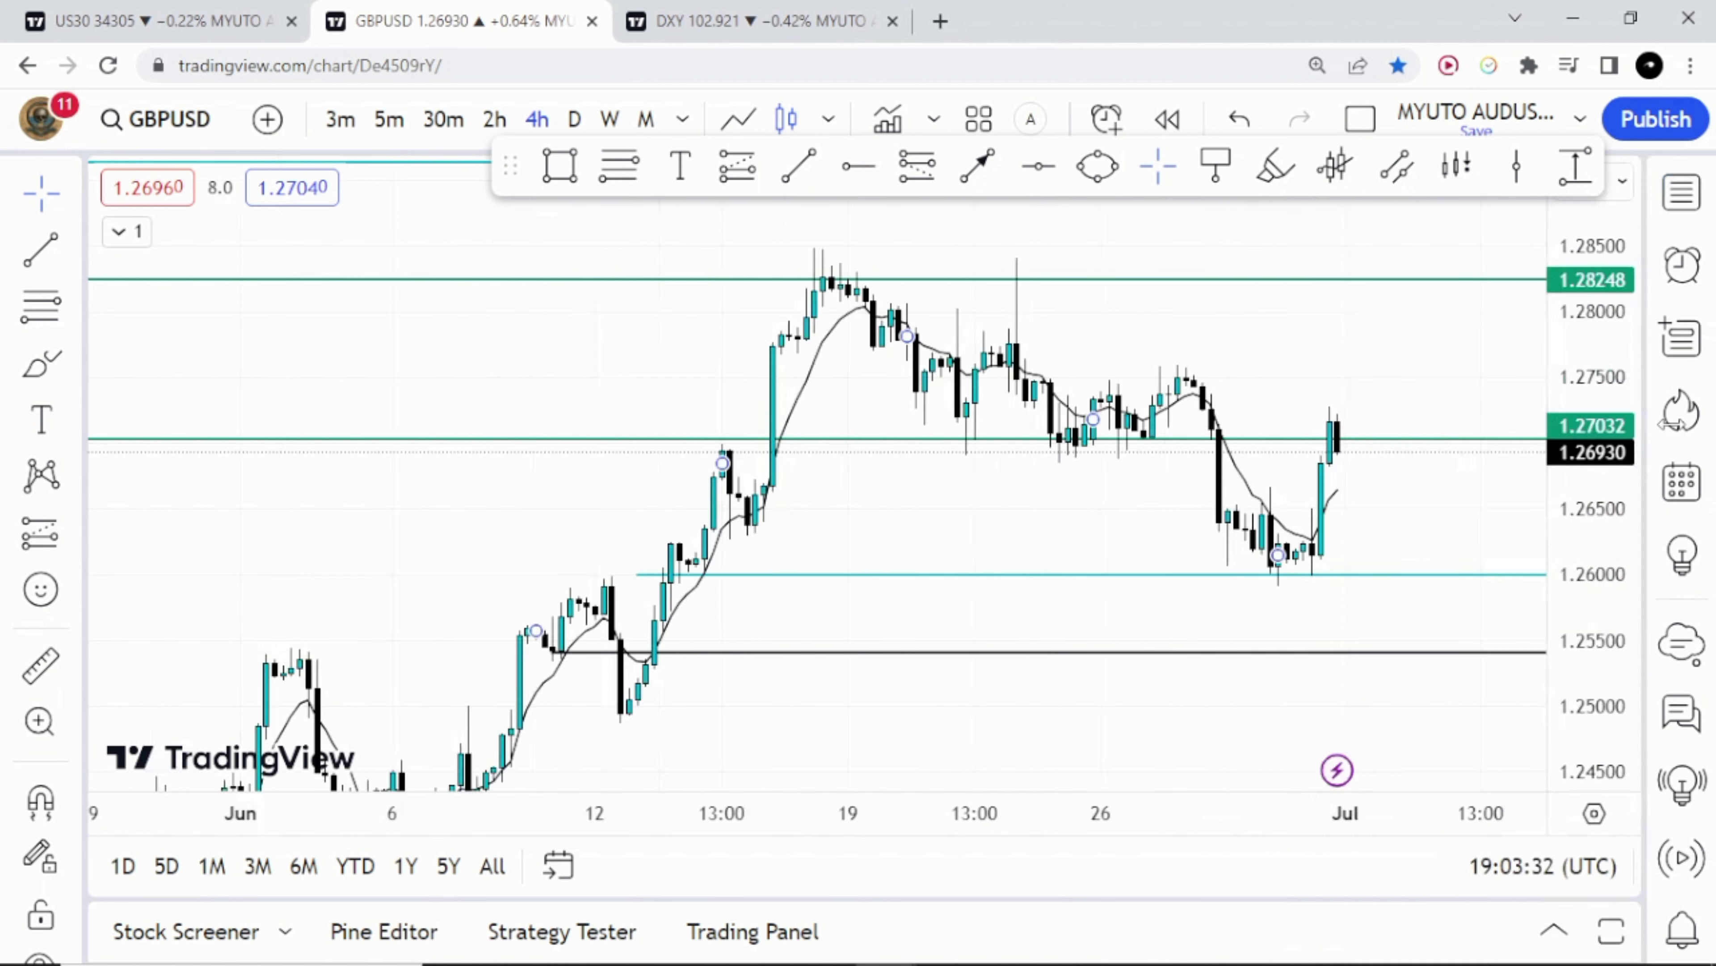
drag(1314, 507, 933, 587)
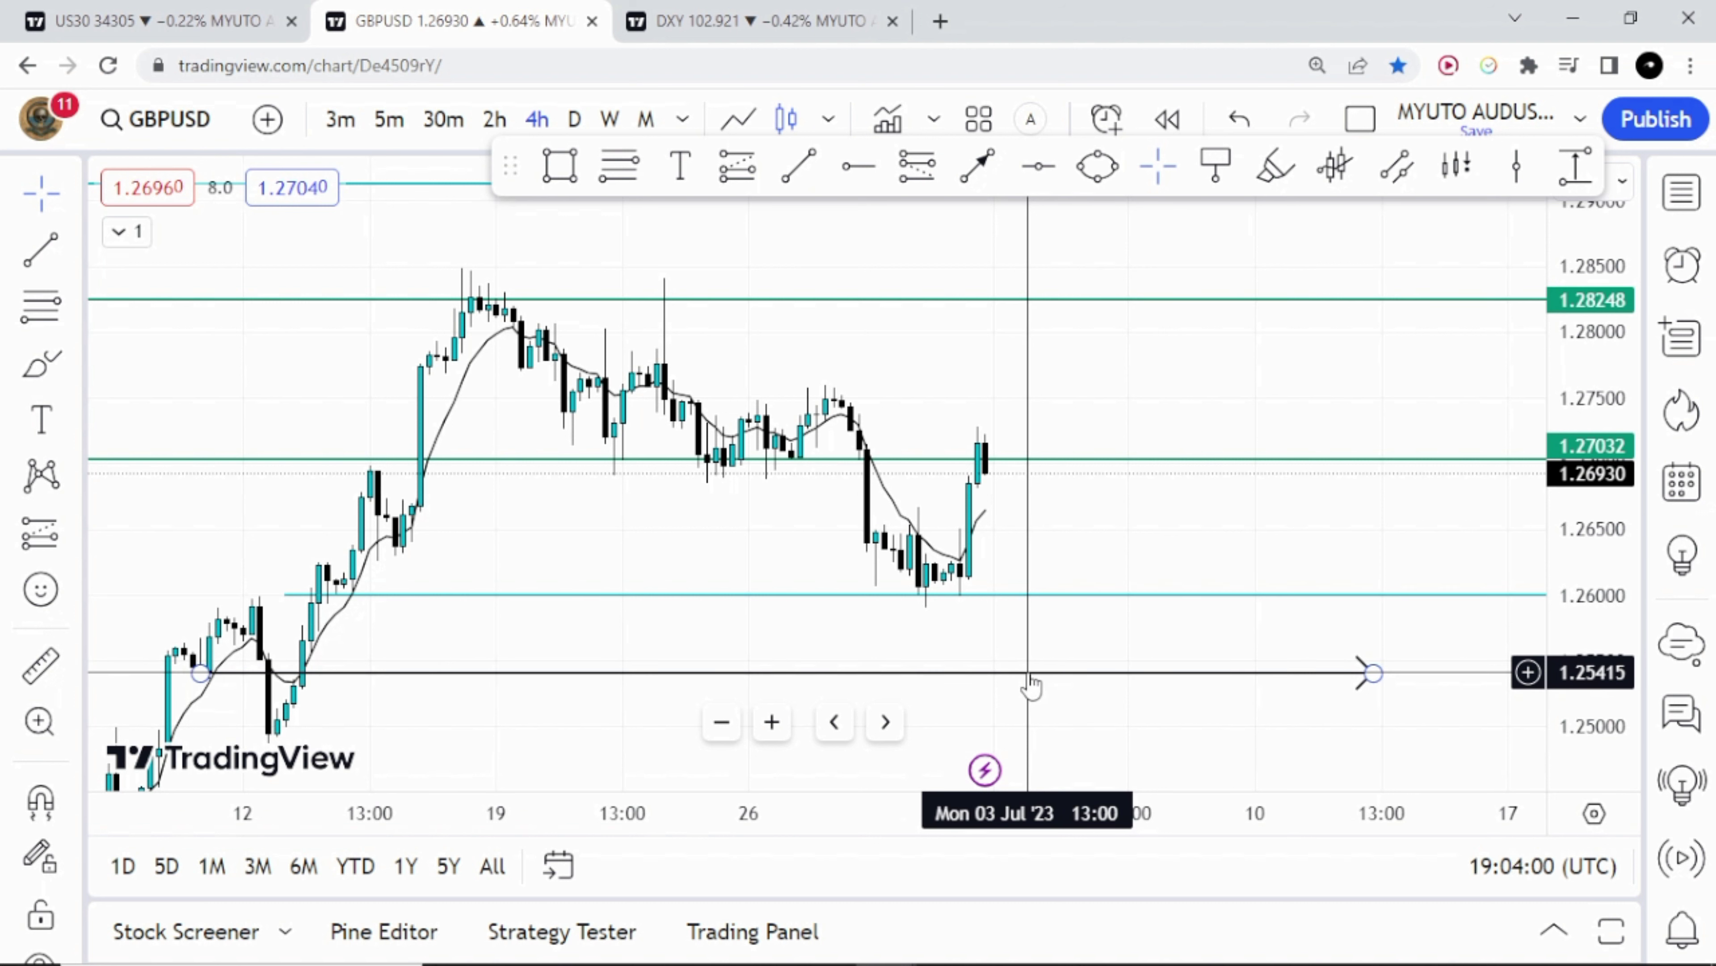
drag(1027, 636, 1050, 613)
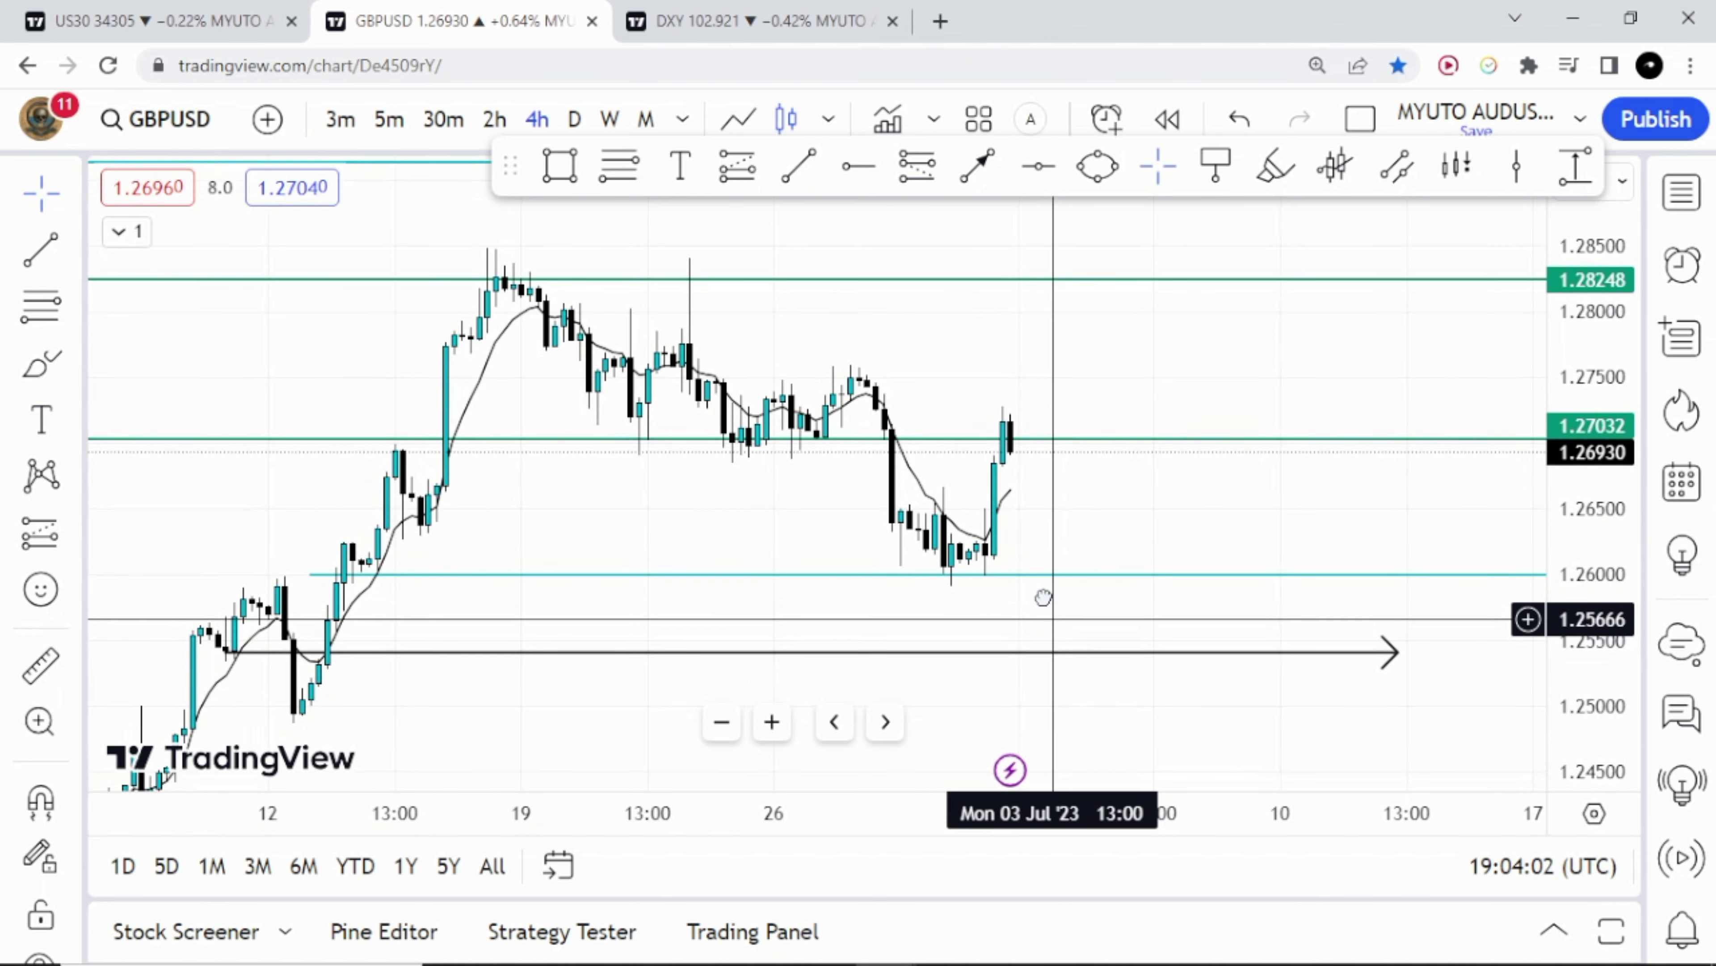
Step: Draw a Fibonacci retracement on GBPUSD from the 27 June swing high at 1.27604 down to the 29 June low at 1.25917
click(618, 166)
click(859, 363)
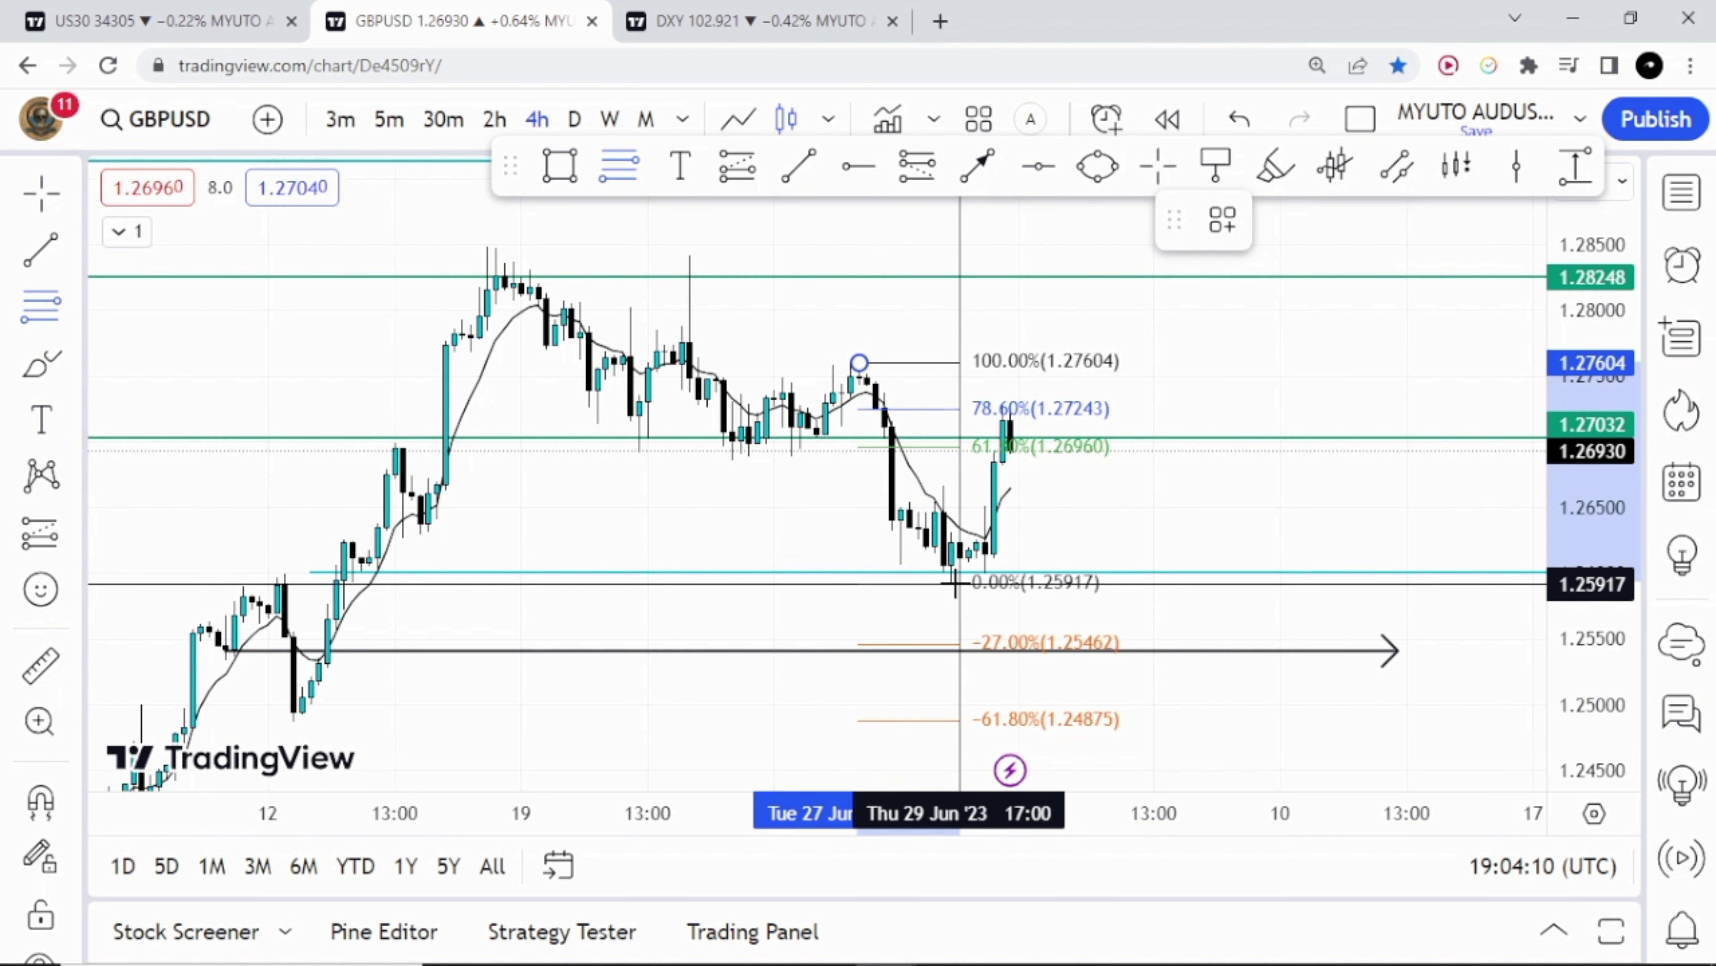
click(956, 582)
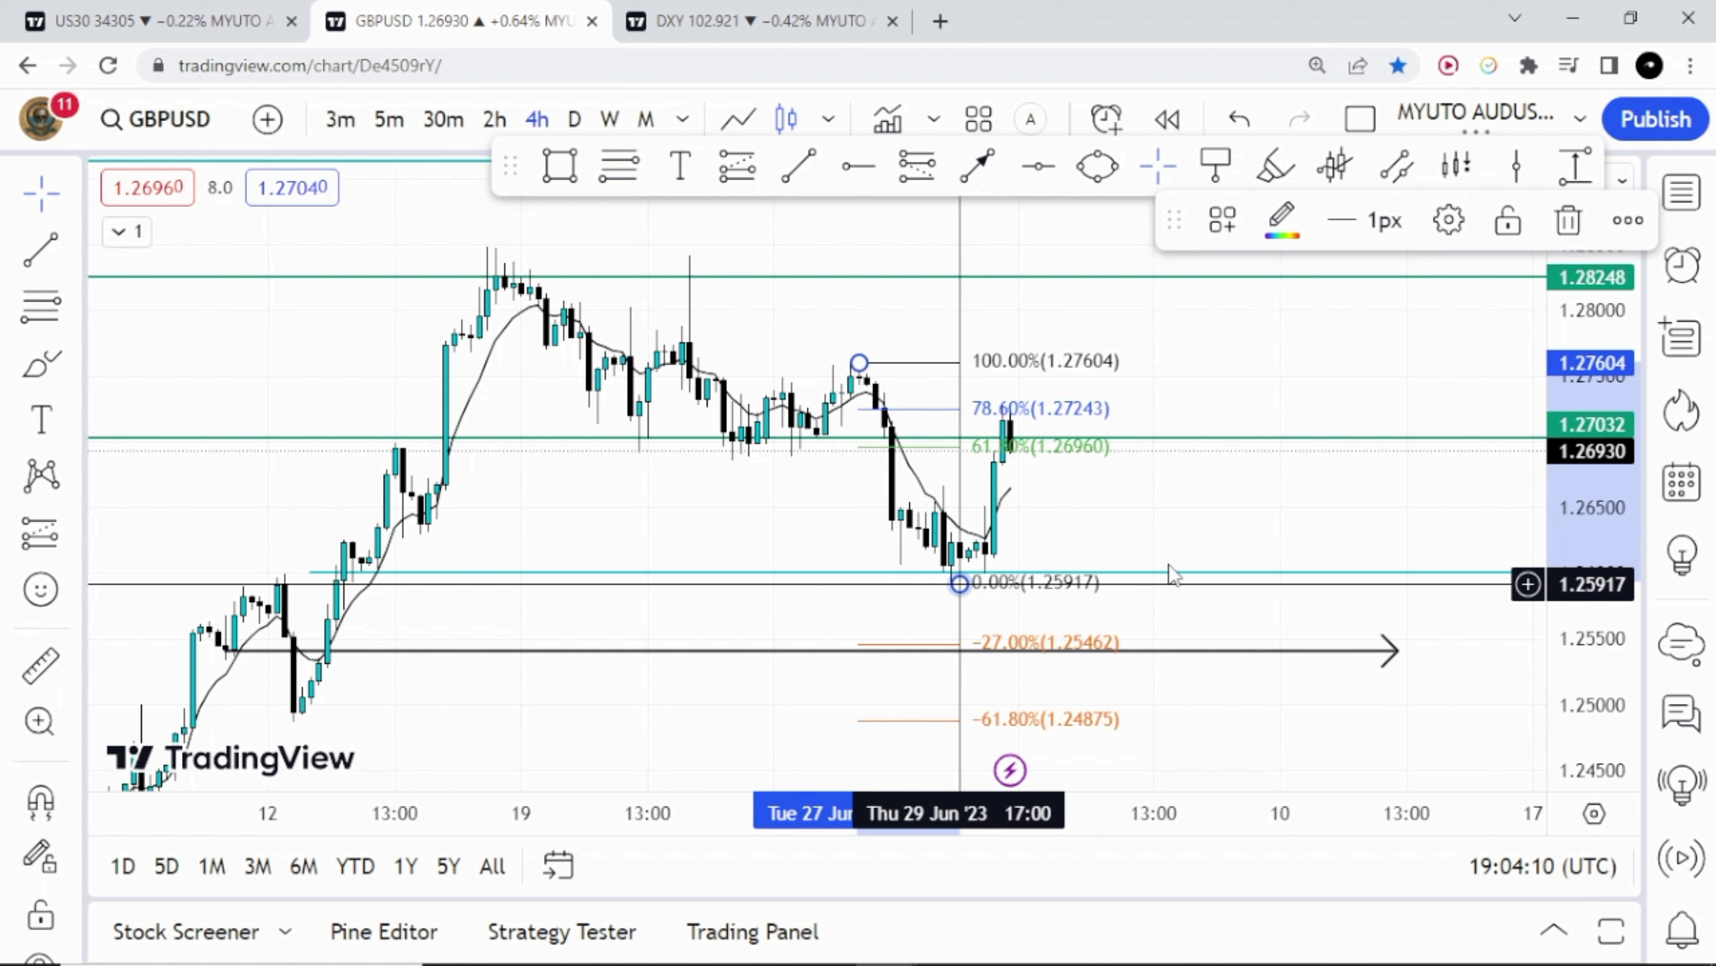
click(1106, 553)
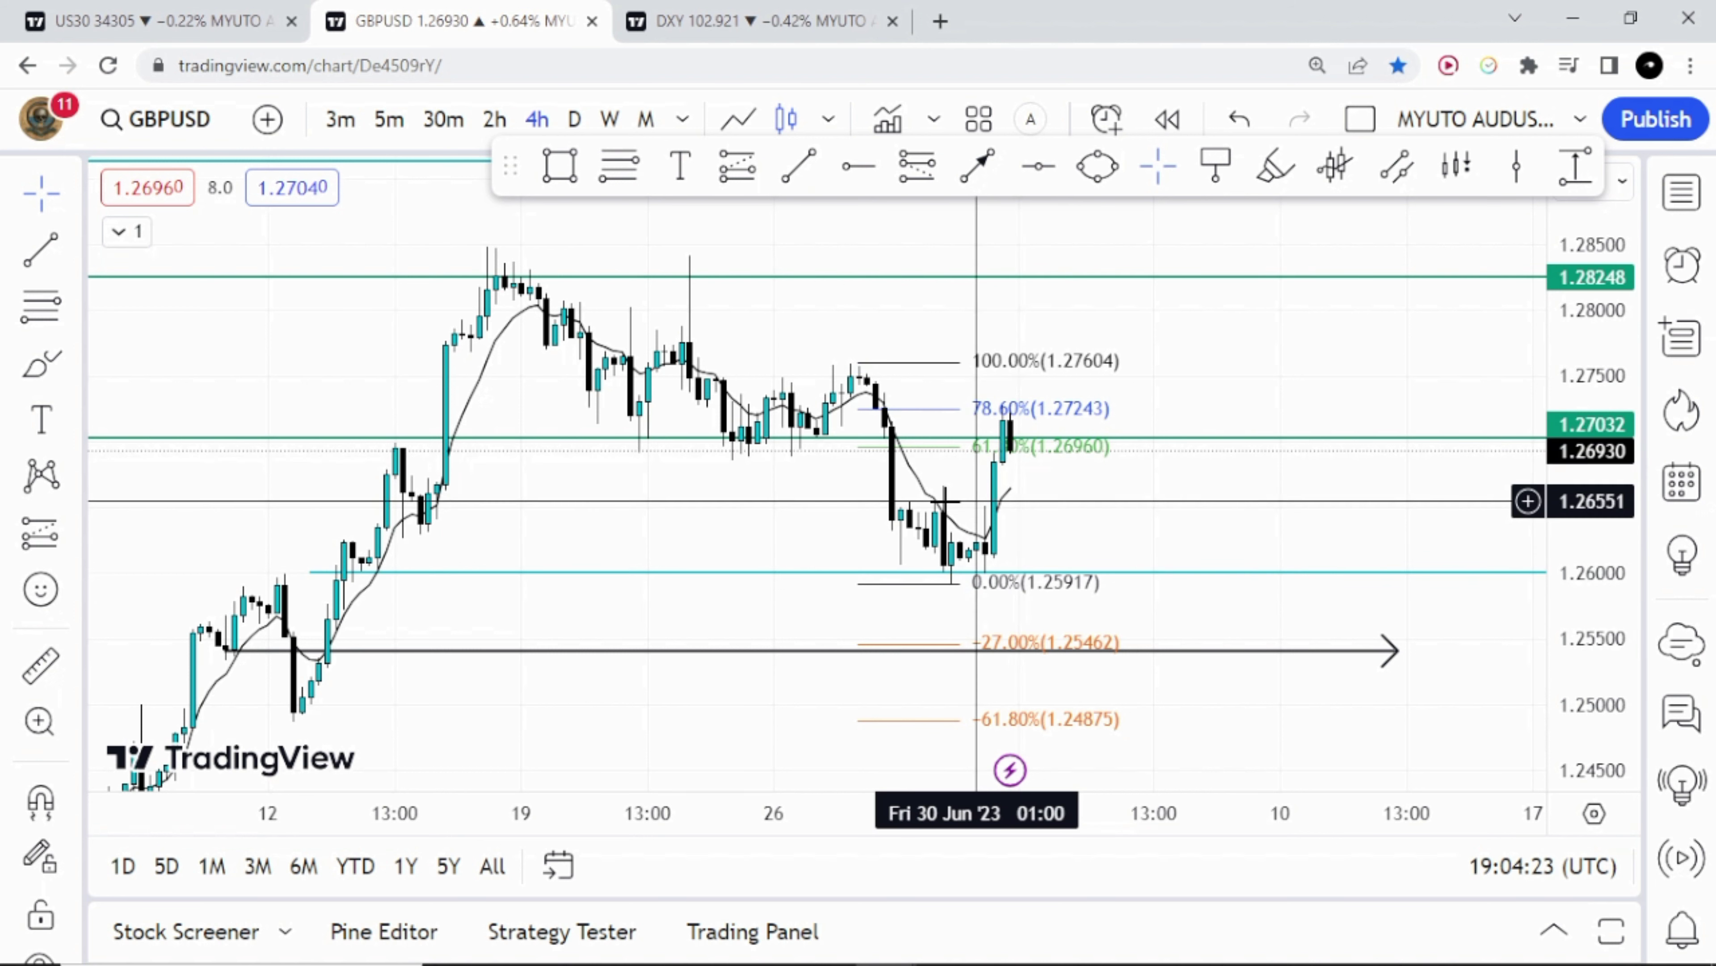
Step: Delete the Fibonacci retracement from the GBPUSD chart
drag(845, 497, 948, 441)
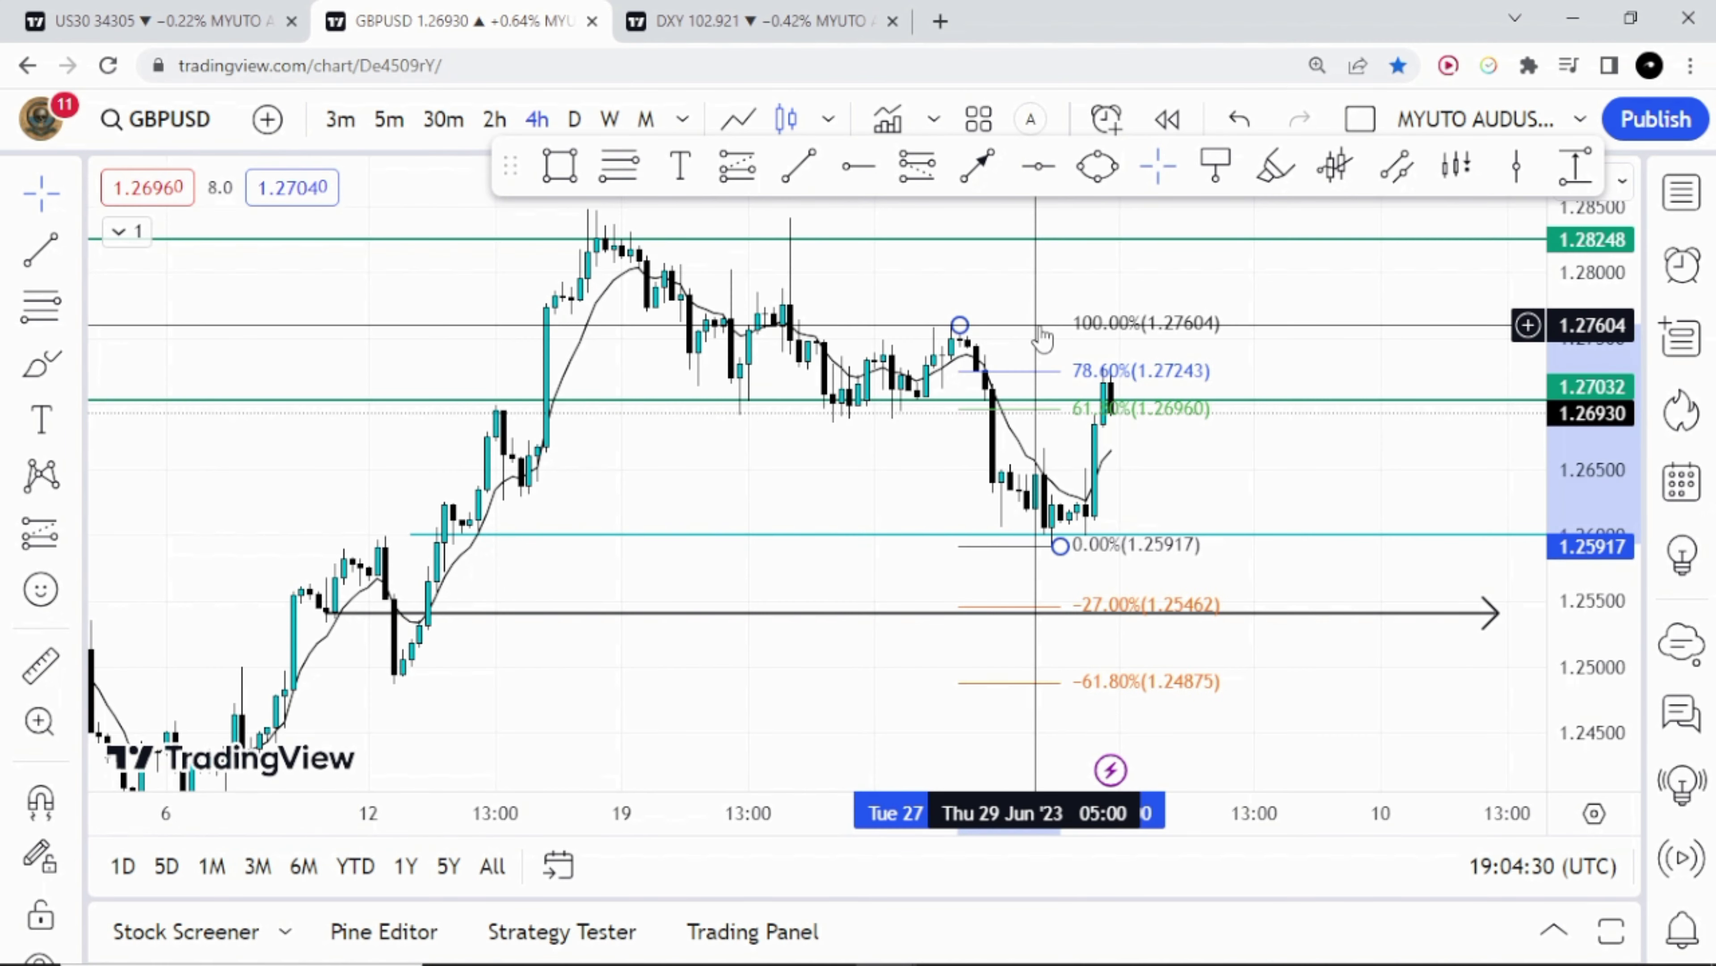
click(1042, 332)
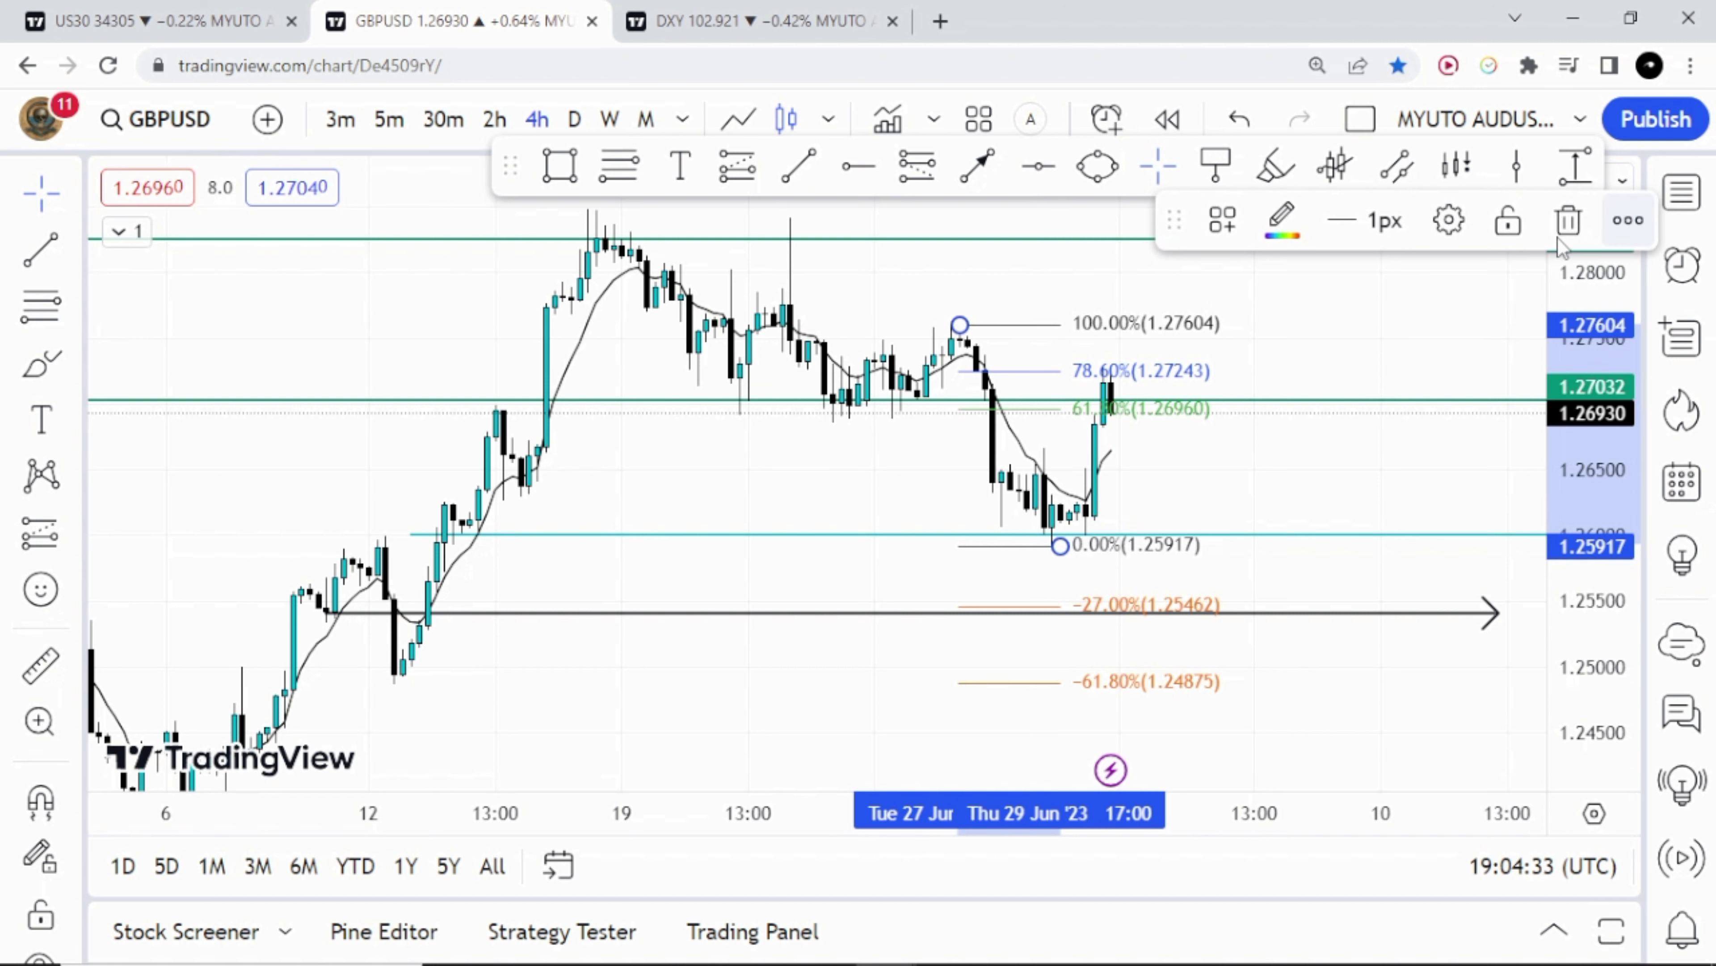
key(Delete)
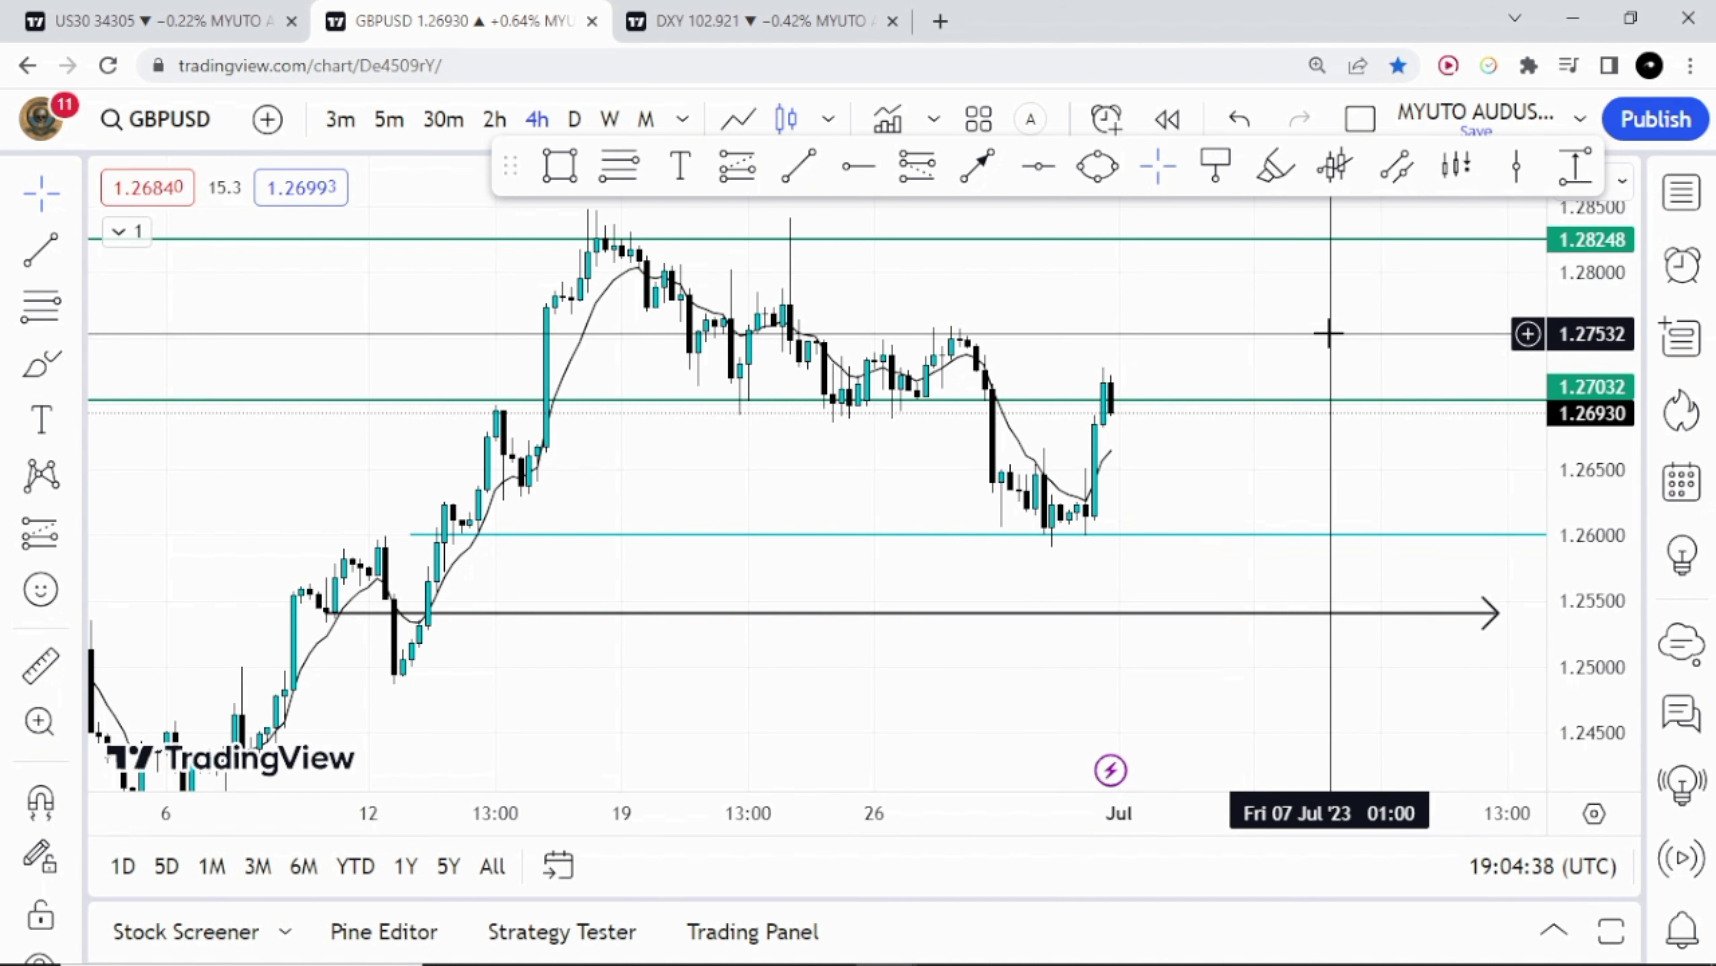
scroll(1284, 322, right, 3)
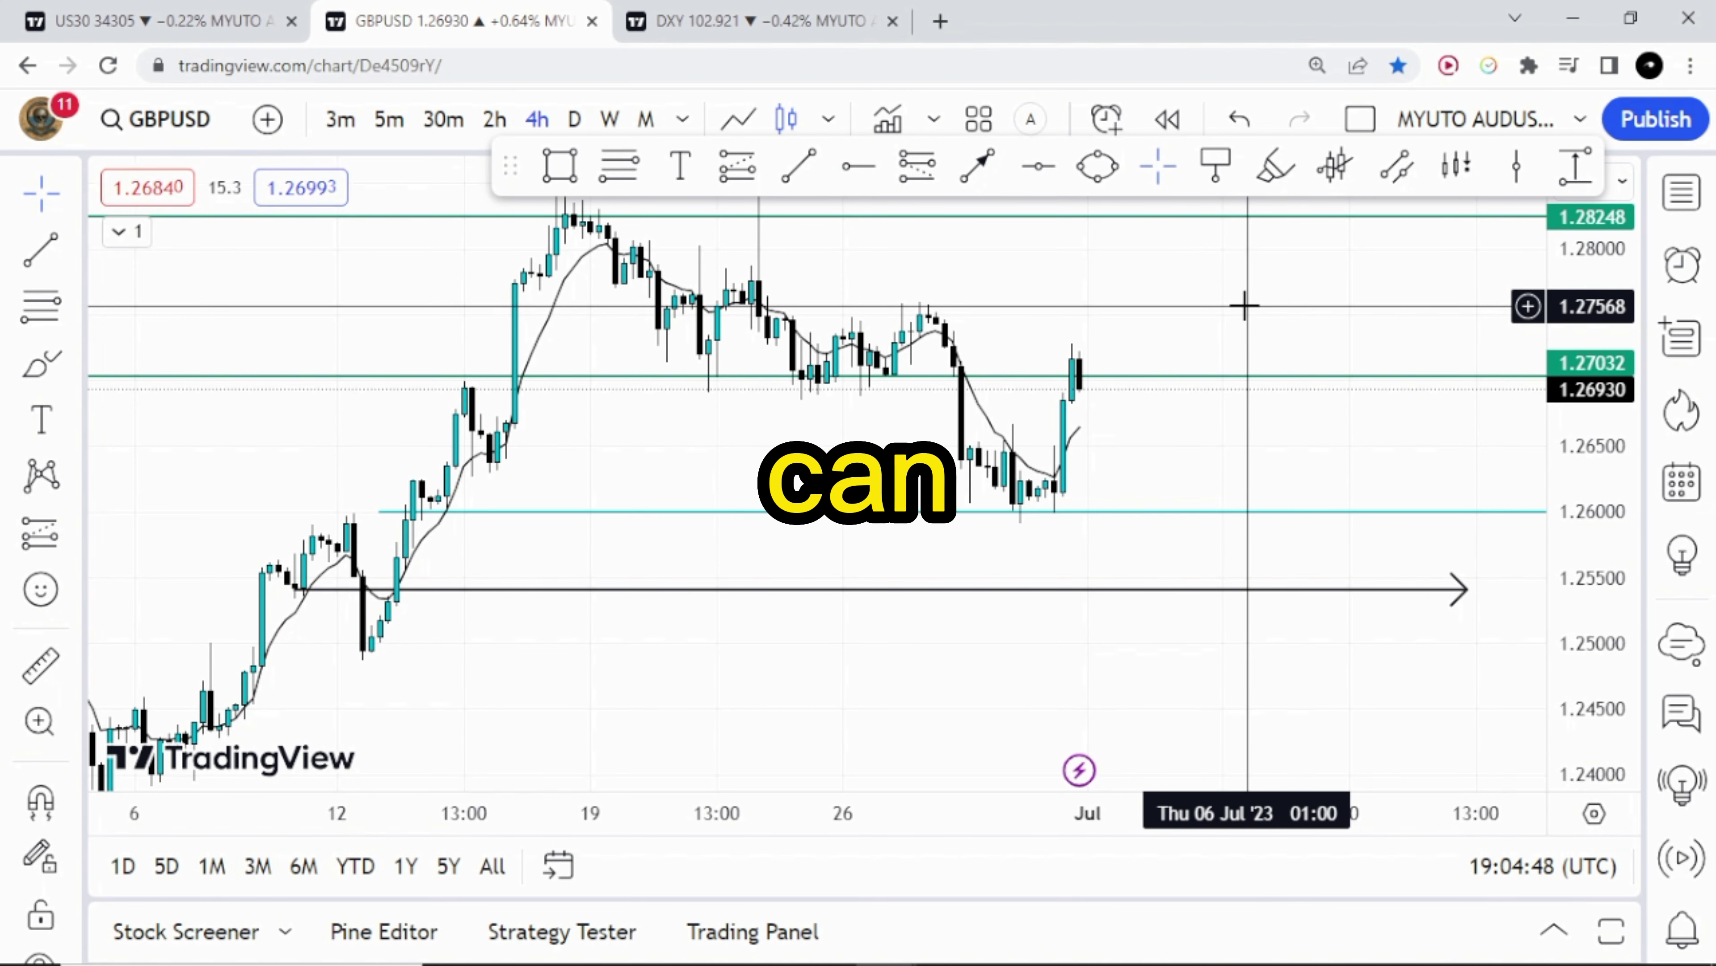
Step: Examine price action around the marked levels on the 4-hour GBPUSD chart and around the trendline and Fibonacci levels on the 4-hour DXY chart
drag(1227, 417, 1127, 426)
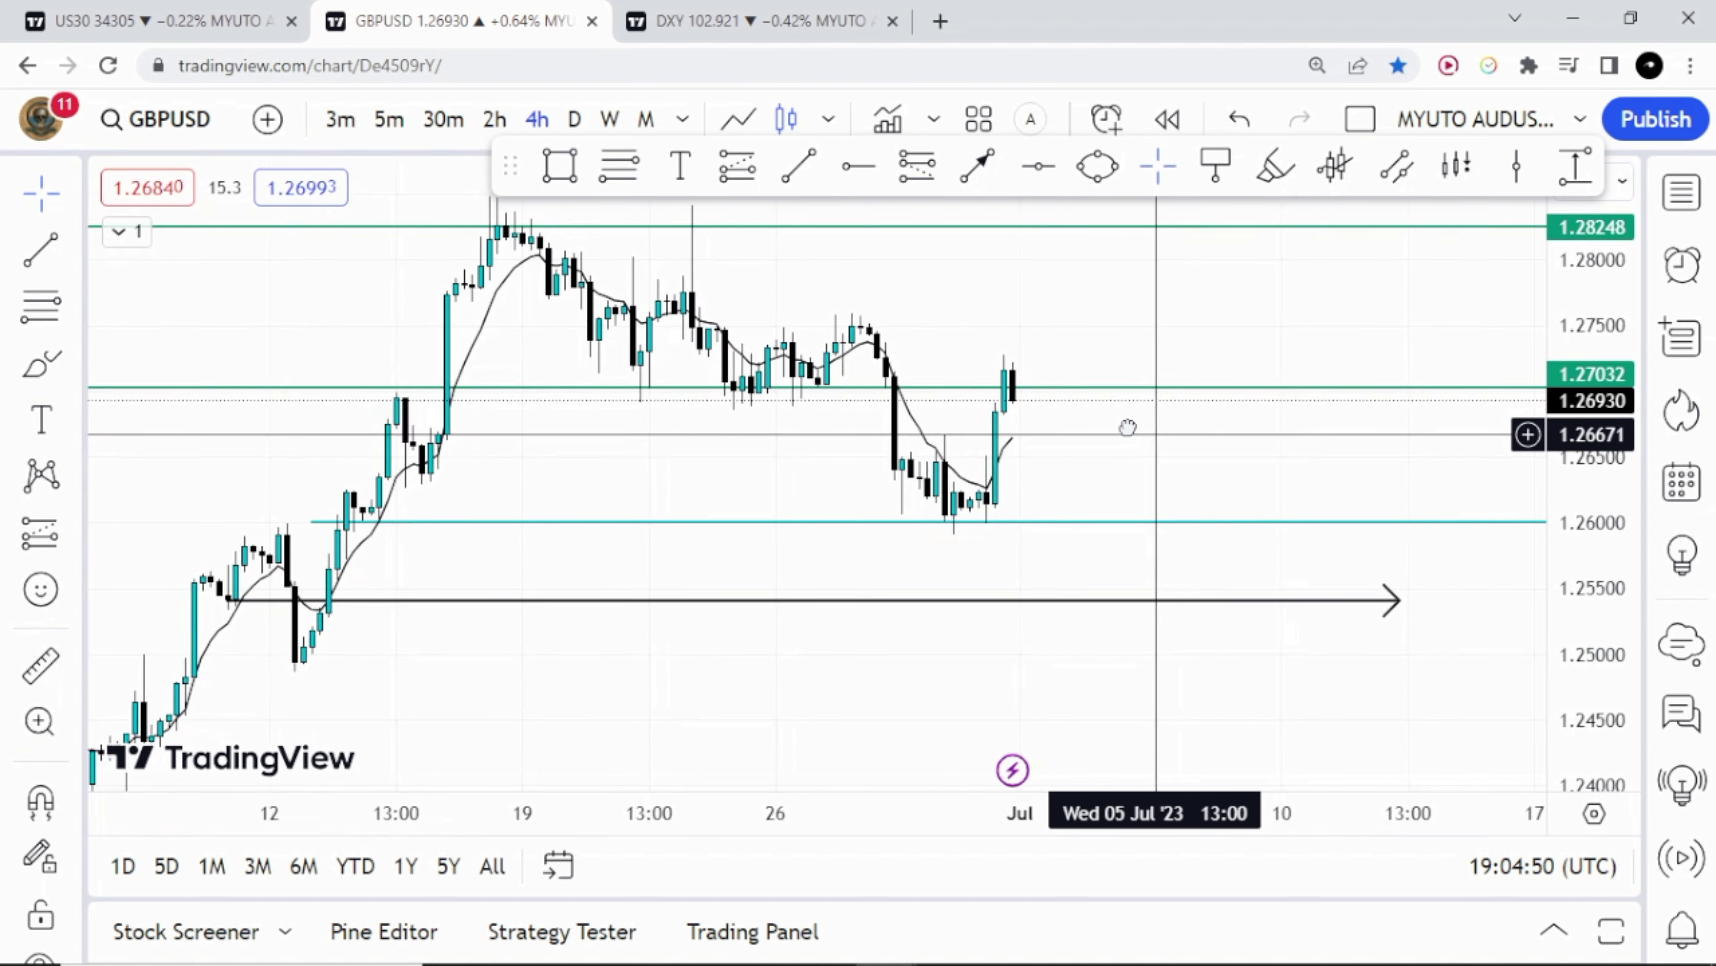
drag(1226, 774, 1133, 732)
drag(904, 427, 963, 419)
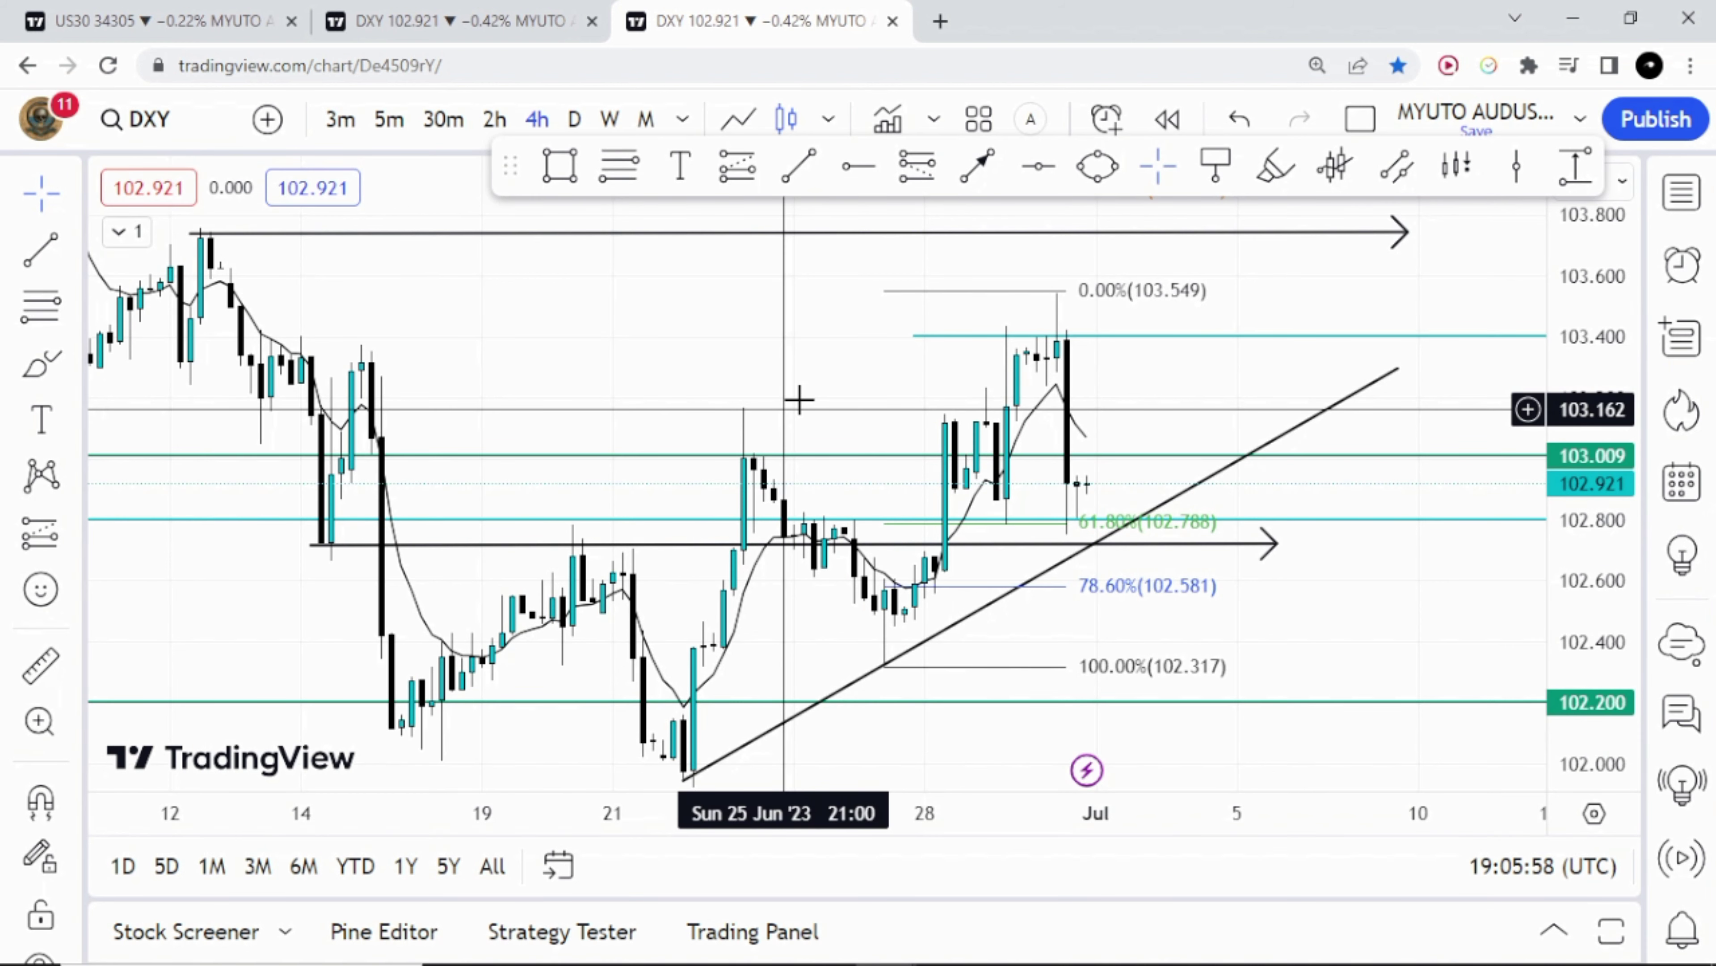
drag(799, 400, 859, 319)
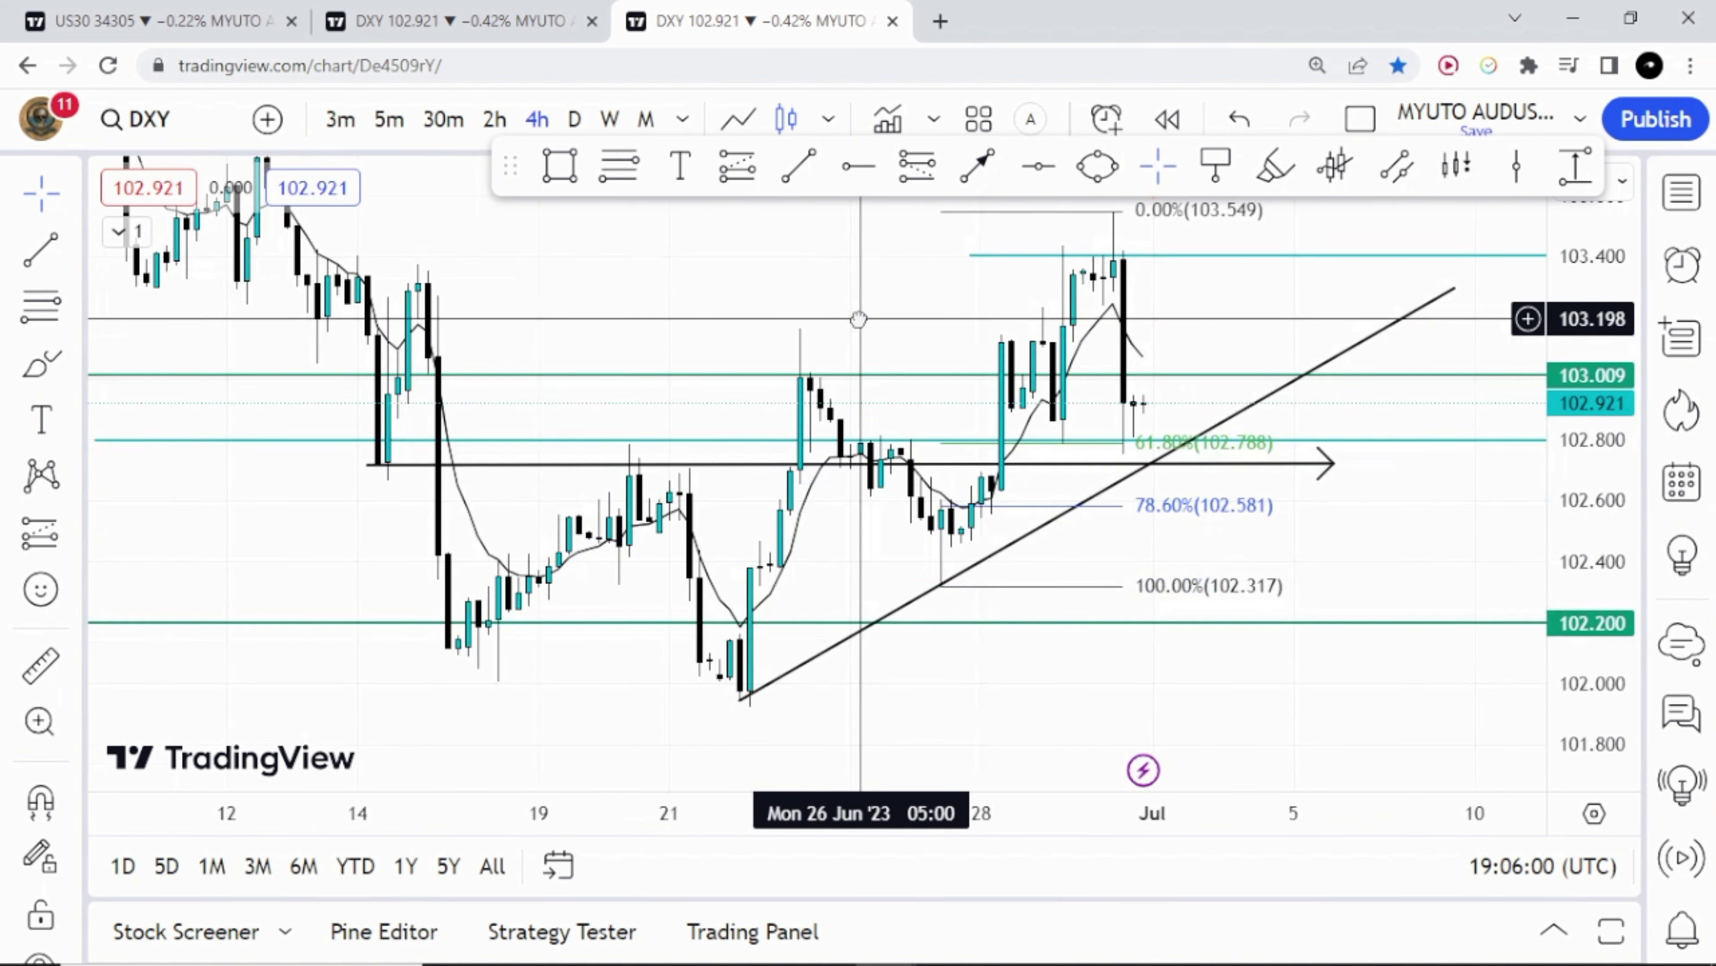
click(882, 473)
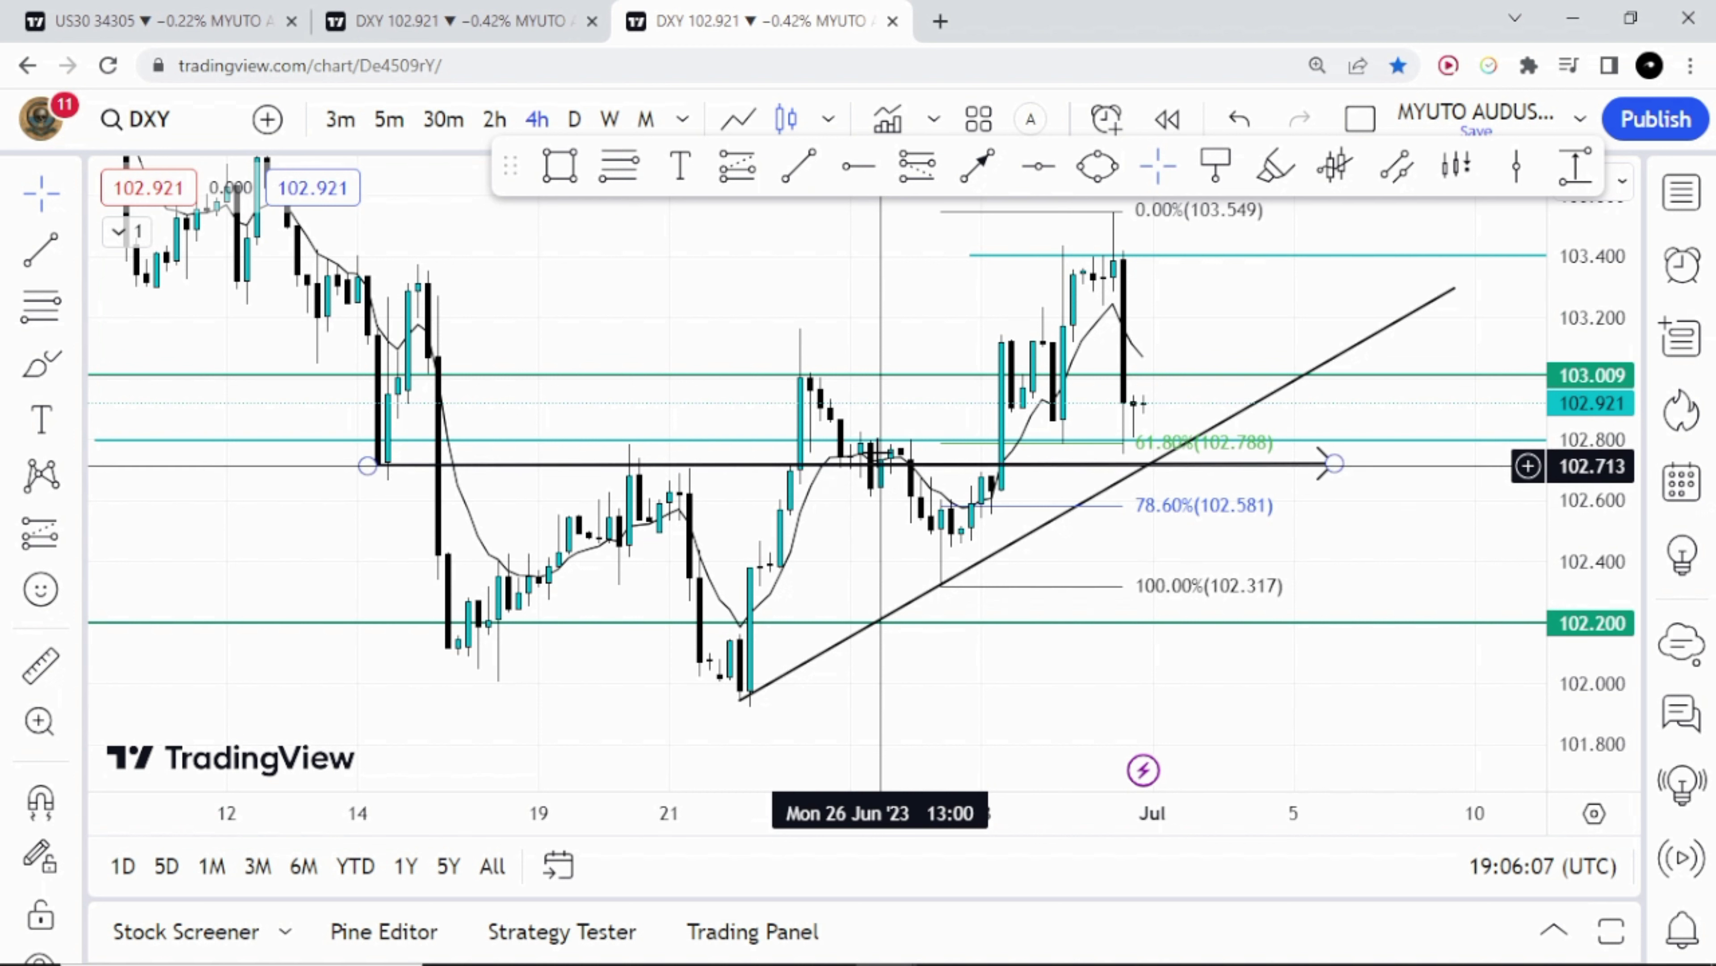
click(928, 553)
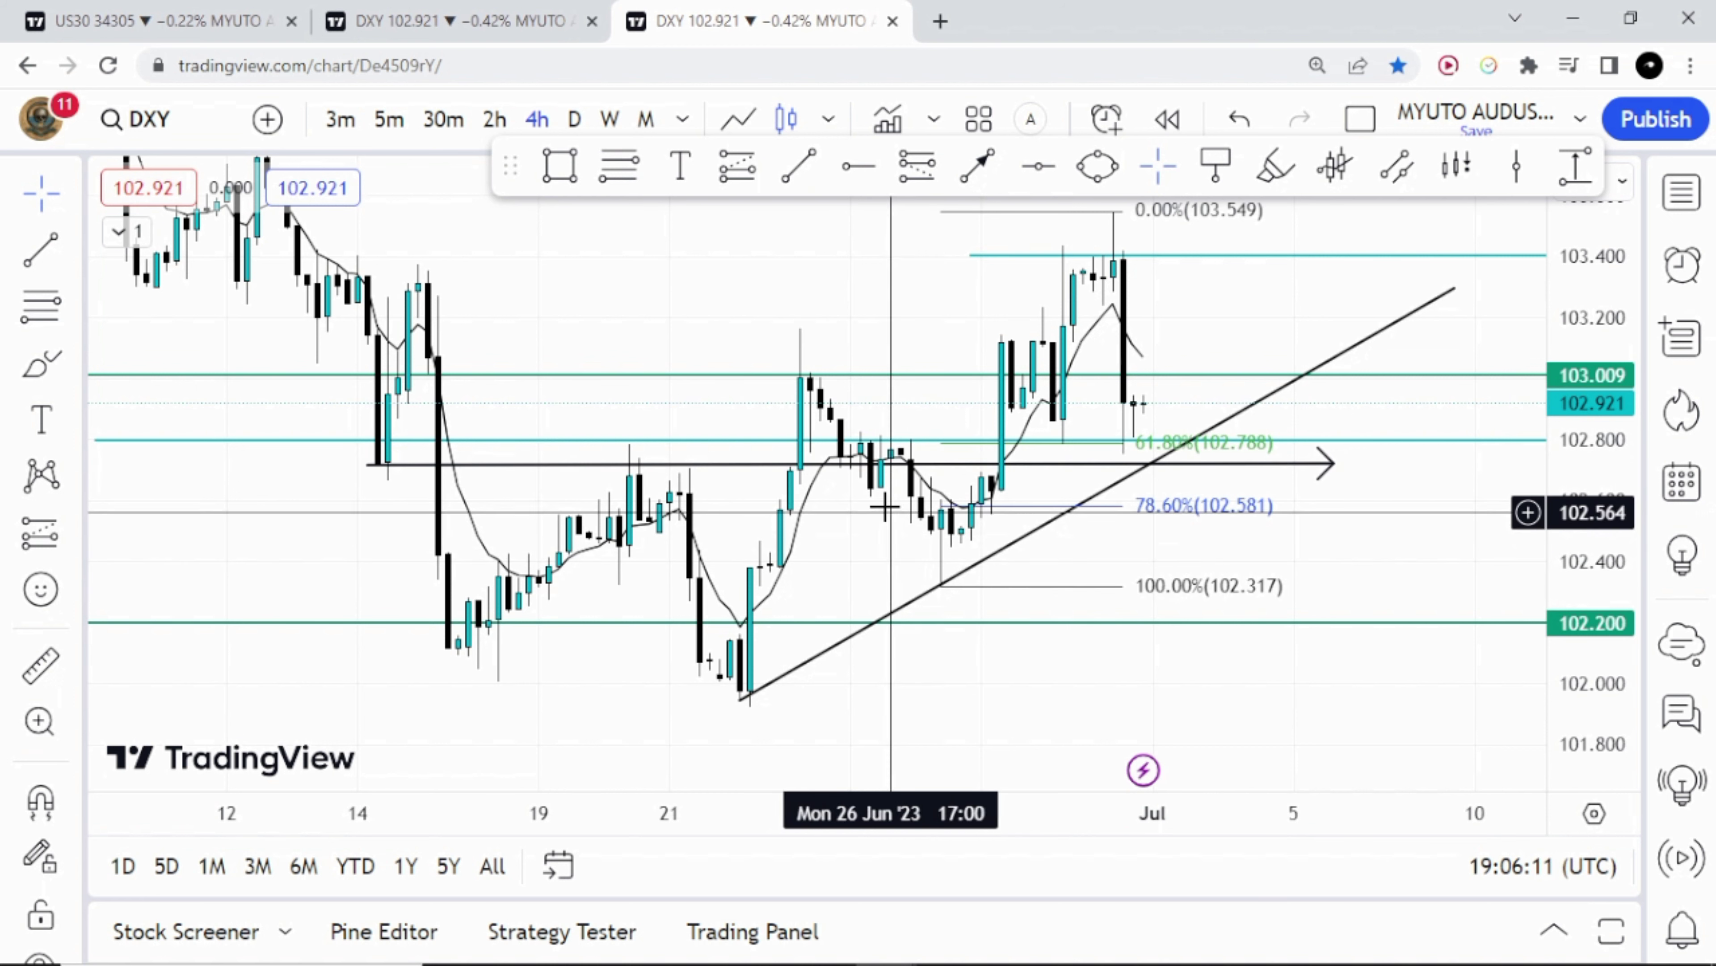
click(931, 440)
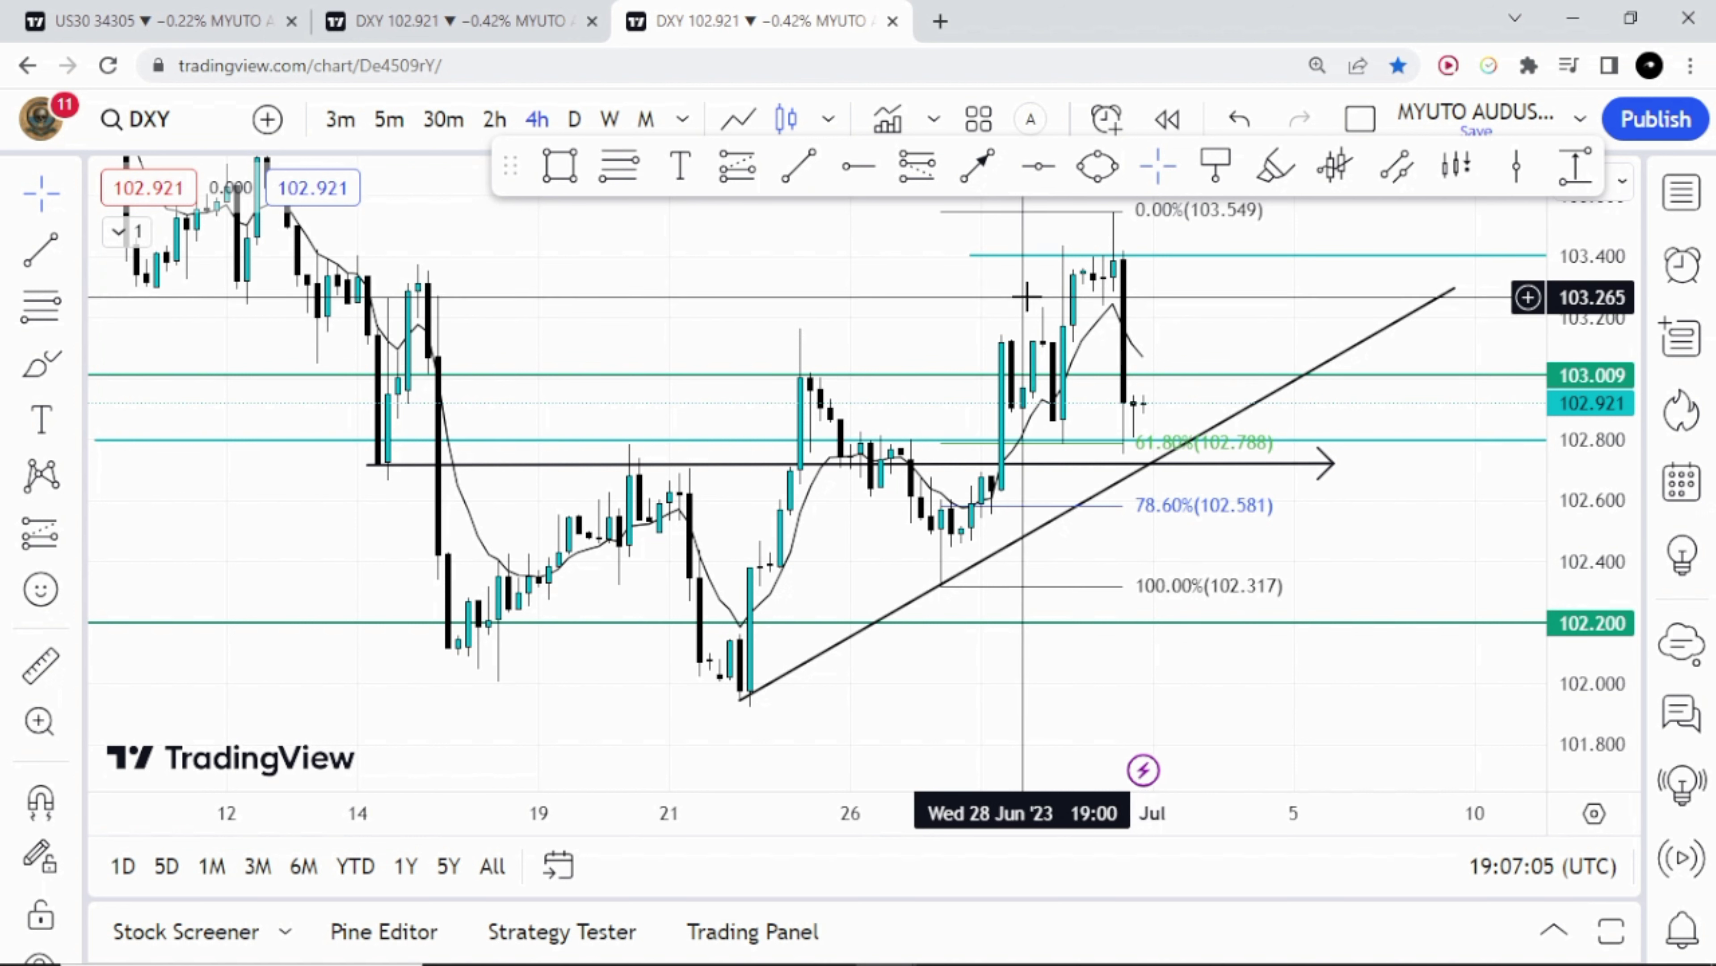
drag(1038, 338, 1024, 389)
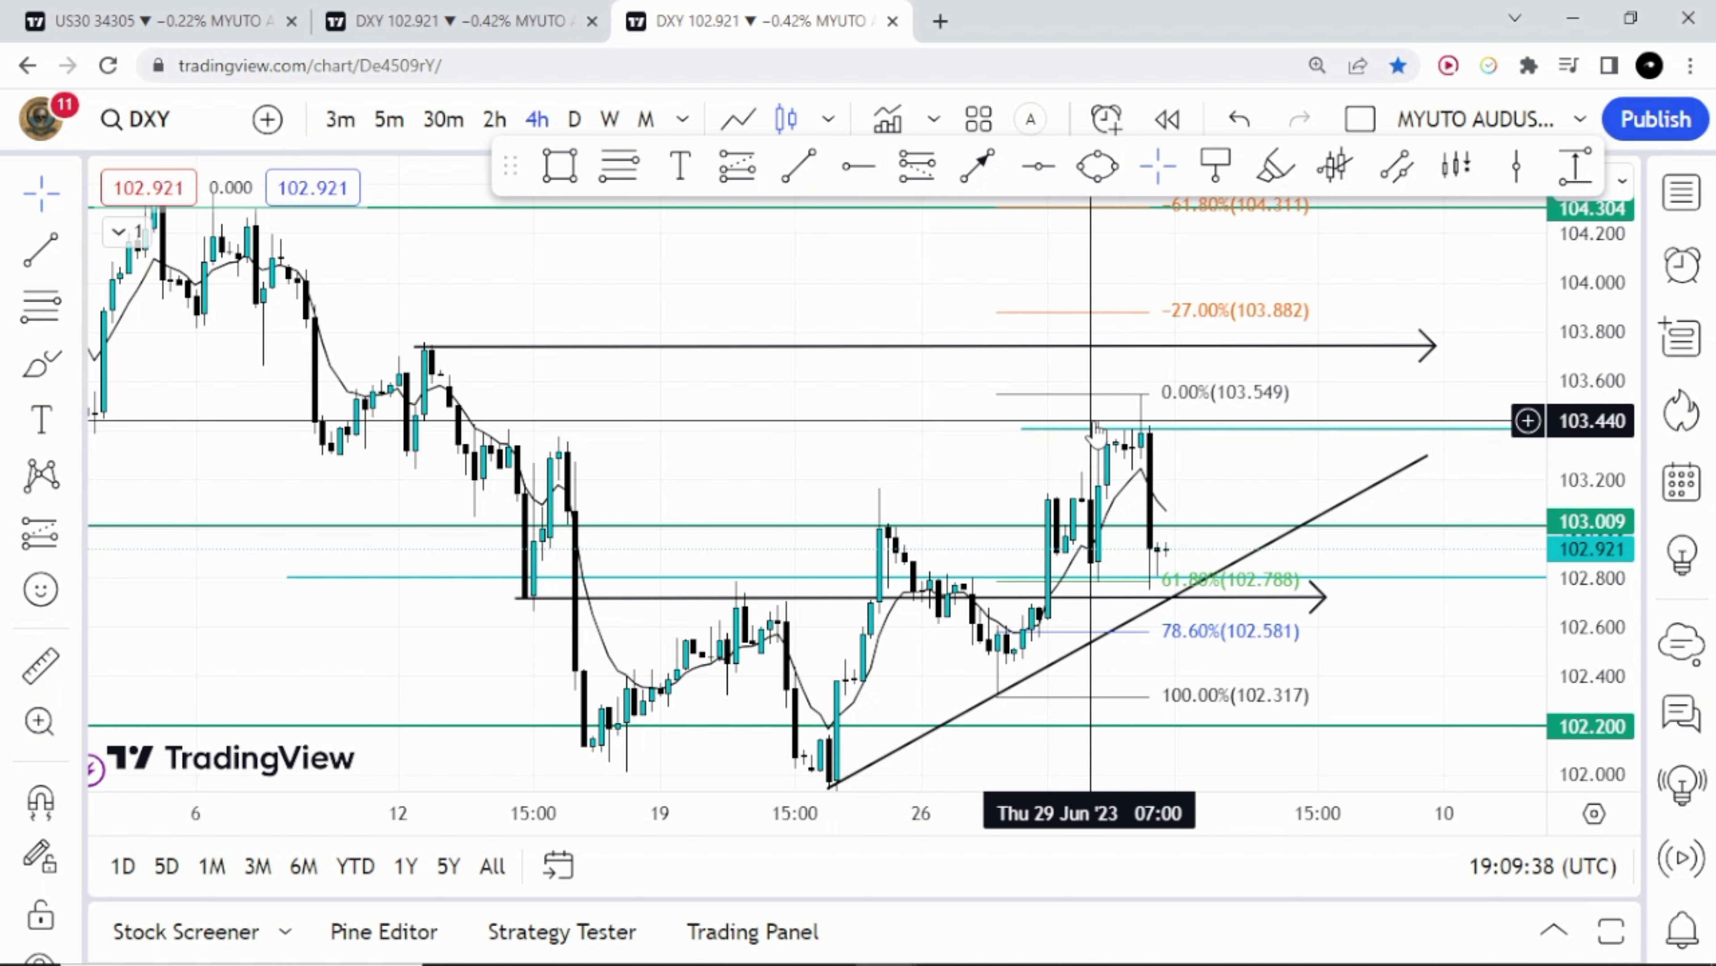
right_click(1101, 494)
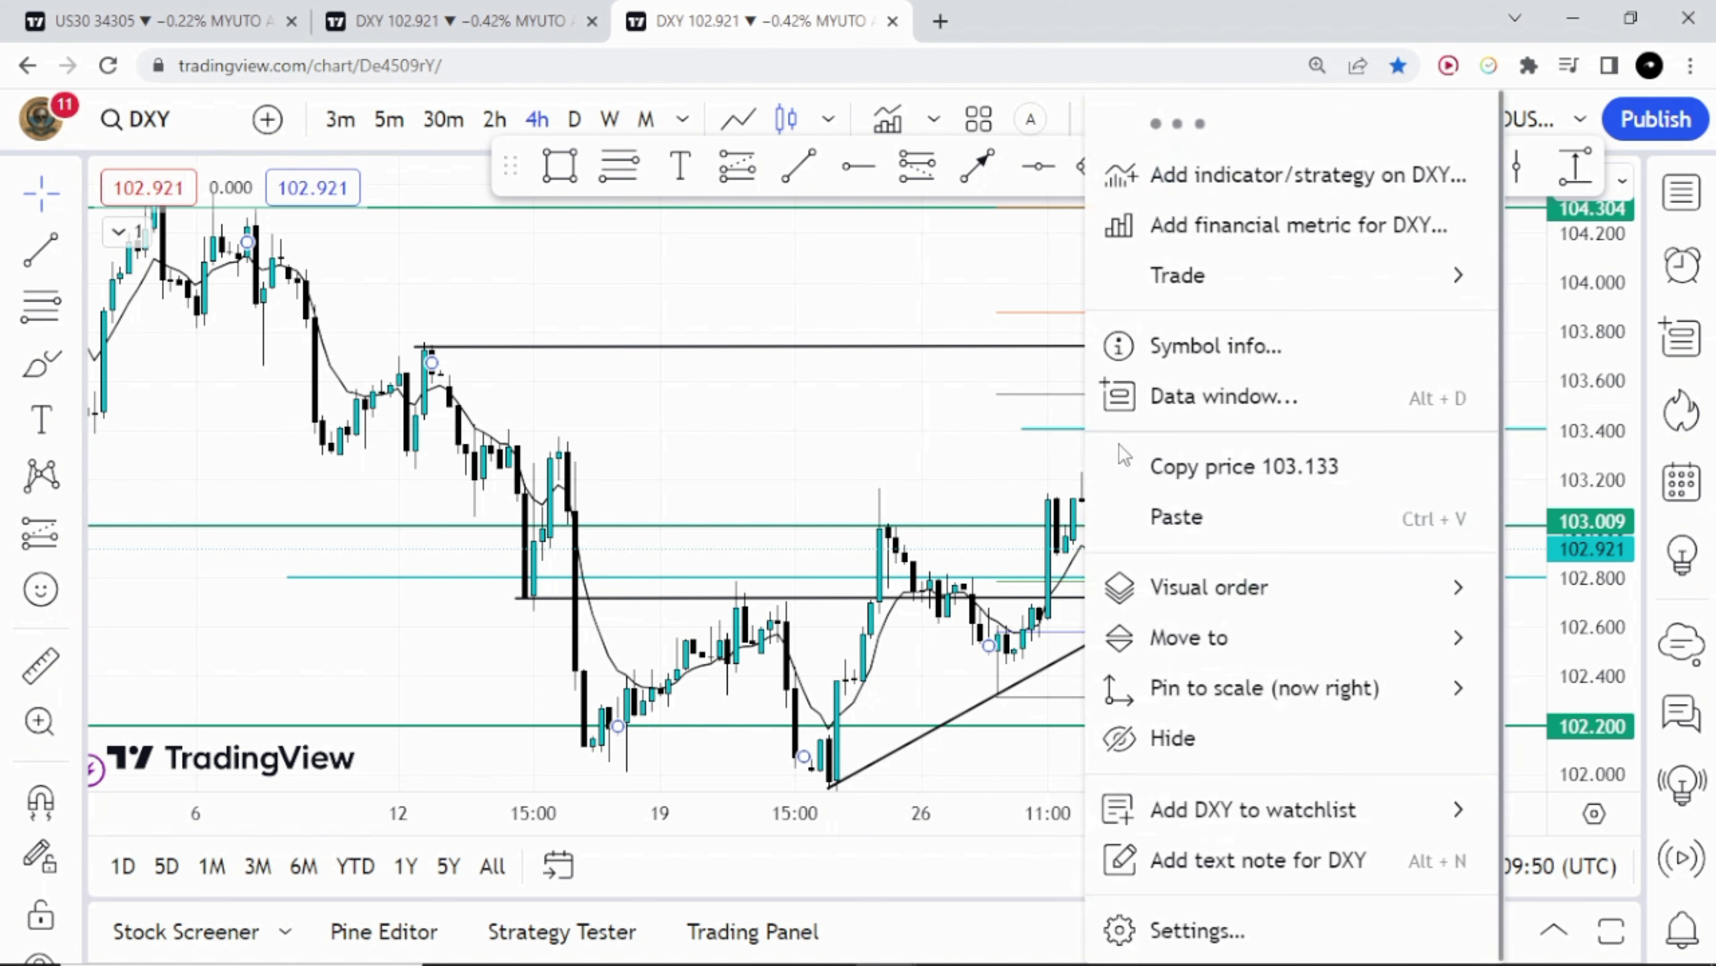
click(1009, 439)
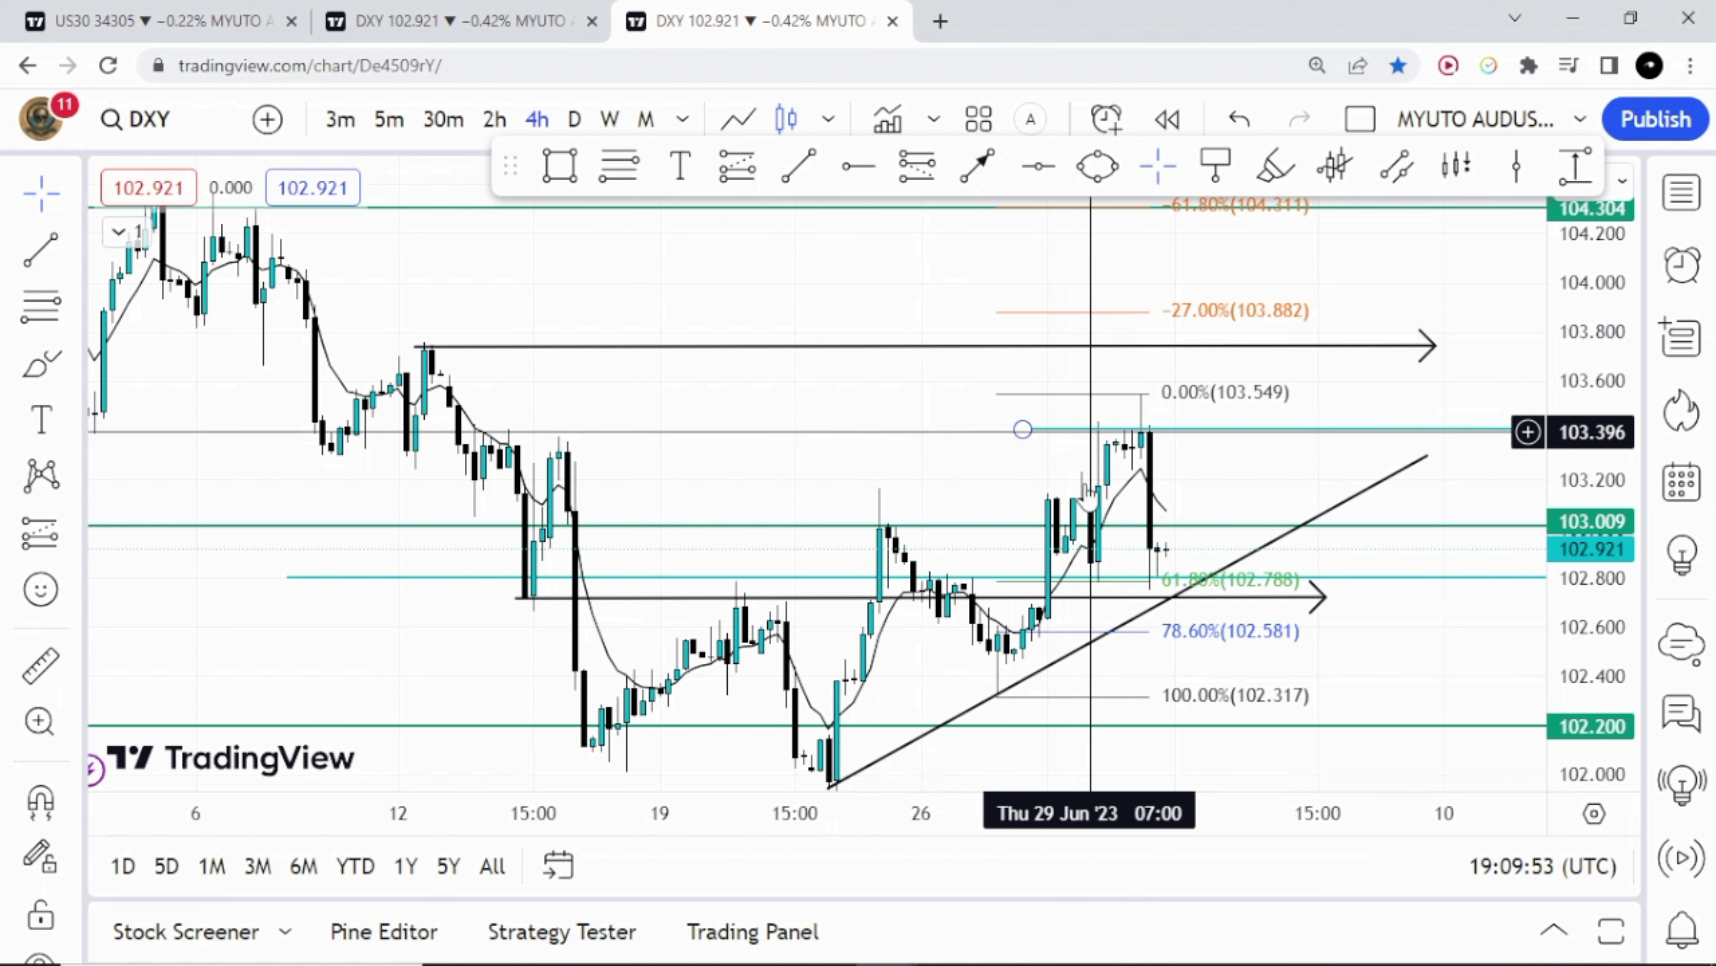